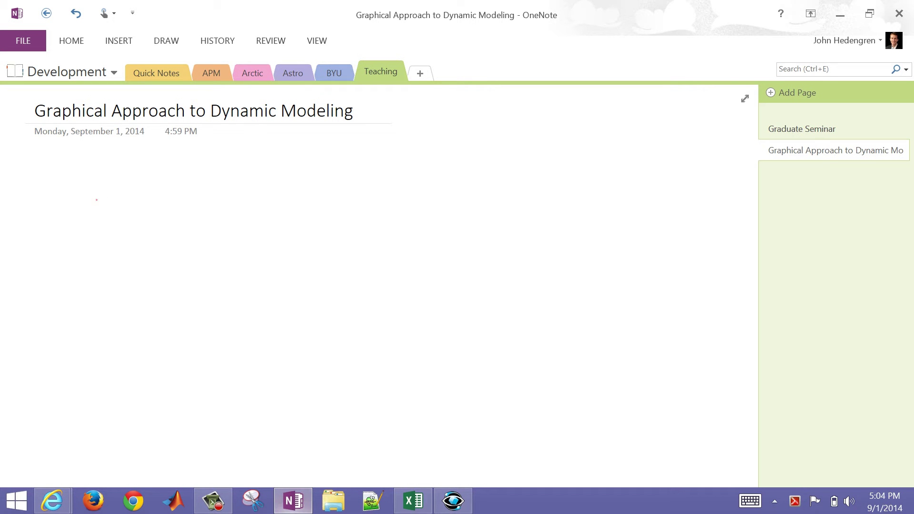
# Step: Draw the input arrow labelled Input and begin the process box
pyautogui.moveTo(63, 206); pyautogui.dragTo(135, 205)
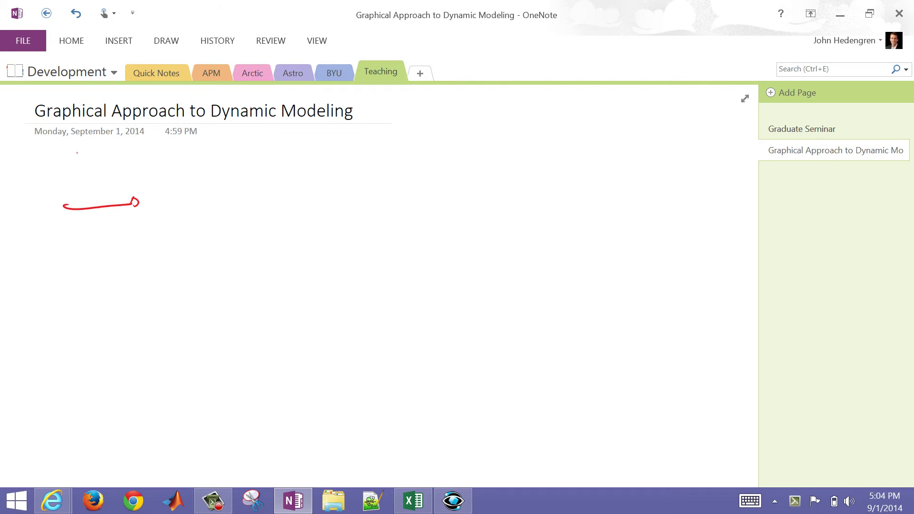
pyautogui.moveTo(65, 177); pyautogui.dragTo(57, 197)
pyautogui.moveTo(51, 183)
pyautogui.mouseDown()
pyautogui.moveTo(71, 174)
pyautogui.moveTo(66, 192)
pyautogui.moveTo(81, 191)
pyautogui.mouseUp()
pyautogui.moveTo(82, 185)
pyautogui.mouseDown()
pyautogui.moveTo(84, 199)
pyautogui.moveTo(92, 187)
pyautogui.moveTo(105, 189)
pyautogui.mouseUp()
pyautogui.moveTo(109, 169)
pyautogui.mouseDown()
pyautogui.moveTo(108, 186)
pyautogui.moveTo(115, 174)
pyautogui.moveTo(145, 230)
pyautogui.moveTo(242, 223)
pyautogui.moveTo(149, 181)
pyautogui.mouseUp()
# Step: Add the output arrow beside the box and label it Output
pyautogui.moveTo(247, 206); pyautogui.dragTo(302, 208)
pyautogui.moveTo(276, 167); pyautogui.dragTo(298, 184)
pyautogui.moveTo(294, 178); pyautogui.dragTo(305, 173)
pyautogui.moveTo(306, 177)
pyautogui.mouseDown()
pyautogui.moveTo(306, 188)
pyautogui.moveTo(326, 177)
pyautogui.mouseUp()
pyautogui.moveTo(335, 161)
pyautogui.mouseDown()
pyautogui.moveTo(331, 180)
pyautogui.moveTo(339, 169)
pyautogui.mouseUp()
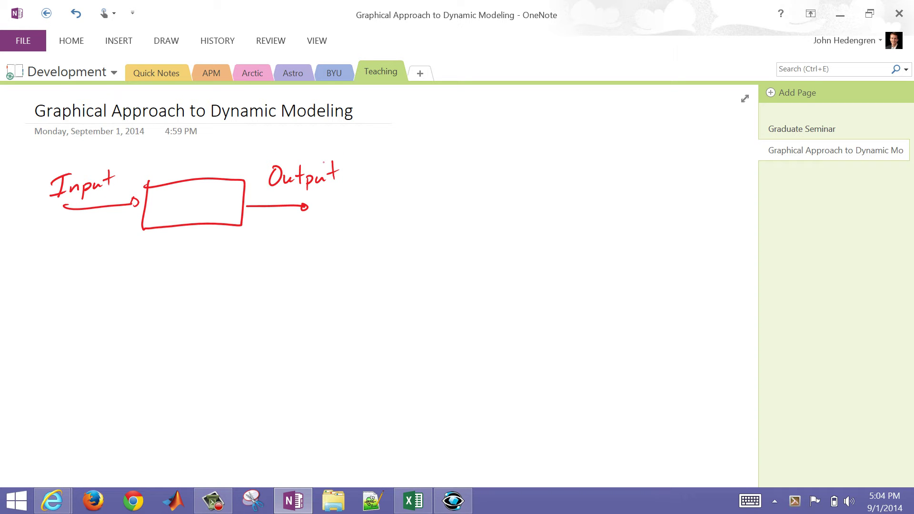
# Step: Sketch a step under Input and a rising response under Output, labelling the step Valve
pyautogui.moveTo(46, 261)
pyautogui.mouseDown()
pyautogui.moveTo(82, 262)
pyautogui.moveTo(83, 234)
pyautogui.moveTo(119, 237)
pyautogui.mouseUp()
pyautogui.moveTo(248, 261)
pyautogui.mouseDown()
pyautogui.moveTo(285, 257)
pyautogui.moveTo(317, 238)
pyautogui.moveTo(398, 234)
pyautogui.mouseUp()
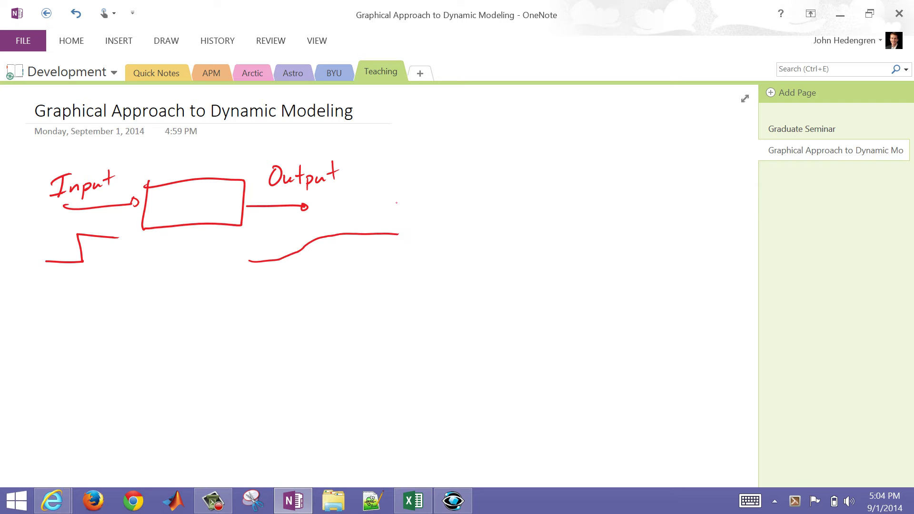
pyautogui.moveTo(43, 278)
pyautogui.mouseDown()
pyautogui.moveTo(49, 295)
pyautogui.moveTo(58, 277)
pyautogui.mouseUp()
pyautogui.moveTo(60, 291)
pyautogui.mouseDown()
pyautogui.moveTo(65, 285)
pyautogui.moveTo(75, 296)
pyautogui.mouseUp()
pyautogui.moveTo(79, 284); pyautogui.dragTo(96, 295)
# Step: Sketch two stacked tanks with liquid levels and a level controller, and label the response Level
pyautogui.moveTo(159, 245)
pyautogui.mouseDown()
pyautogui.moveTo(173, 260)
pyautogui.moveTo(163, 269)
pyautogui.moveTo(185, 284)
pyautogui.mouseUp()
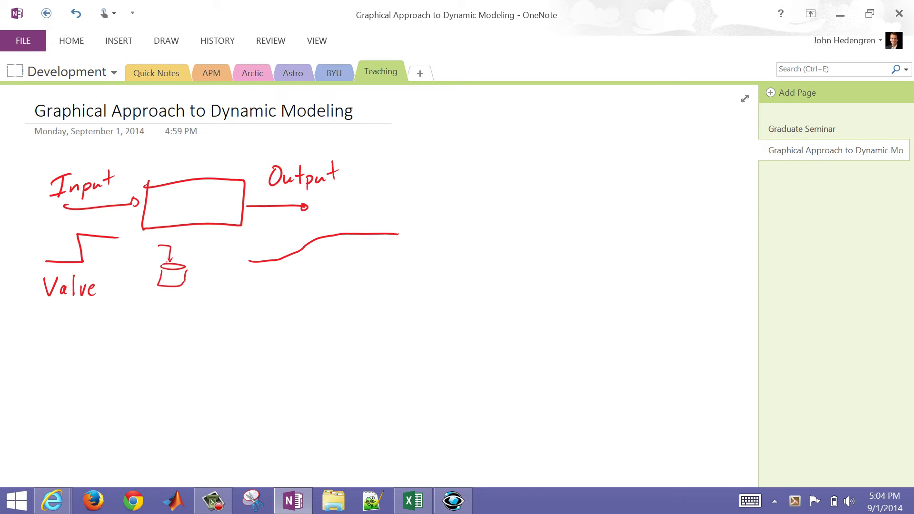
pyautogui.moveTo(163, 253); pyautogui.dragTo(177, 257)
pyautogui.moveTo(163, 293)
pyautogui.mouseDown()
pyautogui.moveTo(186, 299)
pyautogui.moveTo(158, 306)
pyautogui.moveTo(185, 308)
pyautogui.moveTo(164, 343)
pyautogui.mouseUp()
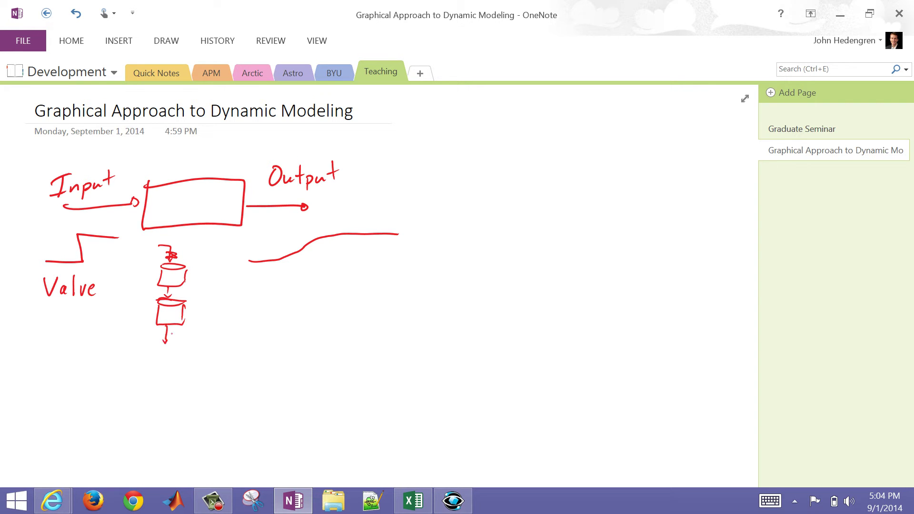
pyautogui.moveTo(159, 310); pyautogui.dragTo(182, 313)
pyautogui.moveTo(161, 280)
pyautogui.mouseDown()
pyautogui.moveTo(183, 277)
pyautogui.moveTo(162, 277)
pyautogui.mouseUp()
pyautogui.moveTo(183, 310)
pyautogui.mouseDown()
pyautogui.moveTo(204, 313)
pyautogui.moveTo(210, 303)
pyautogui.mouseUp()
pyautogui.moveTo(209, 305); pyautogui.dragTo(211, 312)
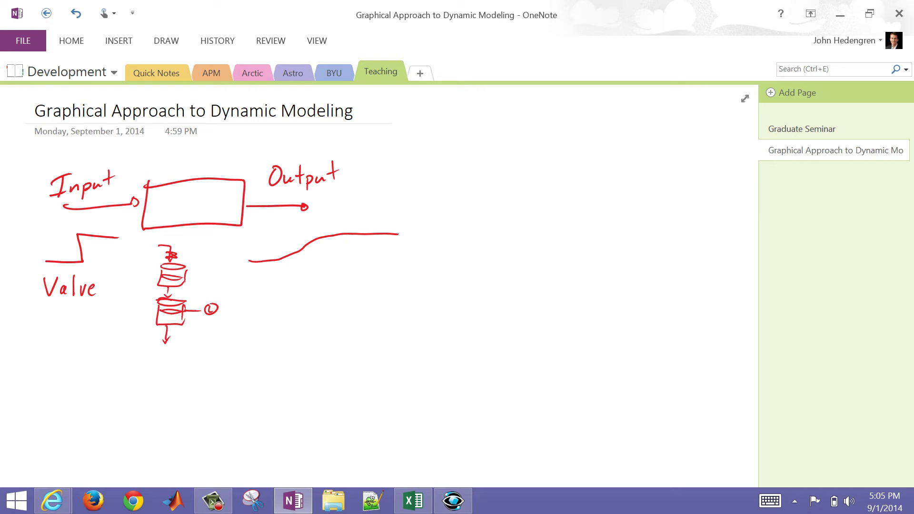
pyautogui.moveTo(275, 278)
pyautogui.mouseDown()
pyautogui.moveTo(285, 296)
pyautogui.moveTo(298, 295)
pyautogui.mouseUp()
pyautogui.moveTo(299, 287); pyautogui.dragTo(324, 296)
# Step: Underline Valve and write 'Kp – Gain =' with ΔOutput as the numerator
pyautogui.moveTo(55, 303); pyautogui.dragTo(93, 301)
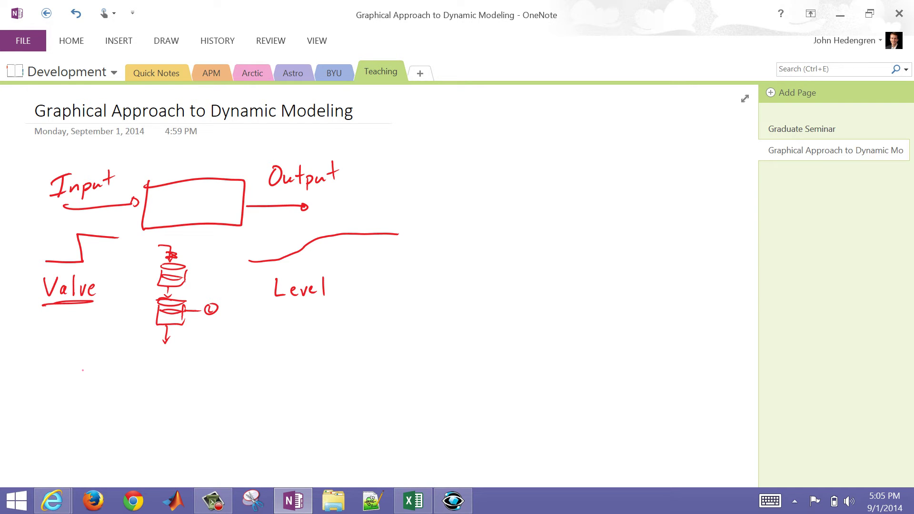
pyautogui.moveTo(85, 360)
pyautogui.mouseDown()
pyautogui.moveTo(82, 386)
pyautogui.moveTo(100, 359)
pyautogui.moveTo(100, 387)
pyautogui.moveTo(181, 365)
pyautogui.moveTo(170, 372)
pyautogui.moveTo(194, 381)
pyautogui.moveTo(269, 371)
pyautogui.mouseUp()
pyautogui.moveTo(253, 379); pyautogui.dragTo(262, 379)
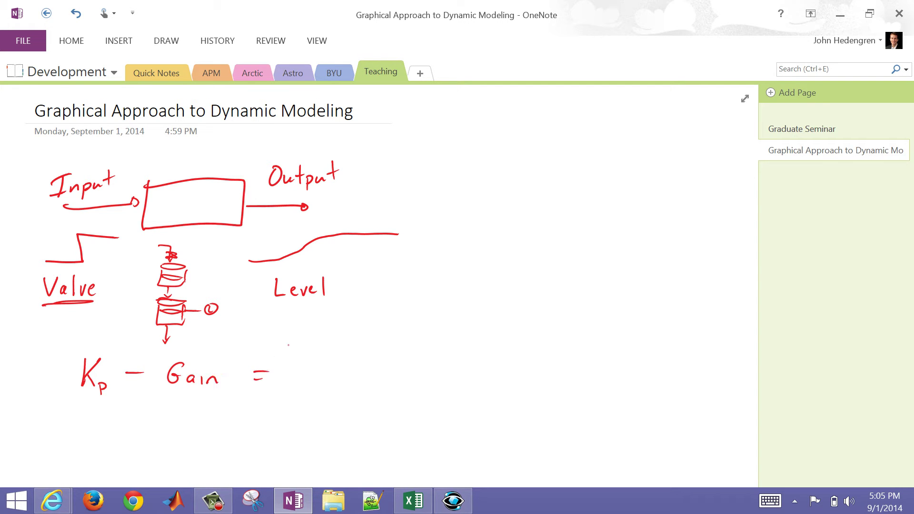
pyautogui.moveTo(316, 351)
pyautogui.mouseDown()
pyautogui.moveTo(307, 361)
pyautogui.moveTo(316, 351)
pyautogui.mouseUp()
pyautogui.moveTo(339, 349)
pyautogui.mouseDown()
pyautogui.moveTo(334, 358)
pyautogui.moveTo(338, 350)
pyautogui.mouseUp()
pyautogui.moveTo(343, 356); pyautogui.dragTo(359, 361)
pyautogui.moveTo(354, 356); pyautogui.dragTo(389, 362)
pyautogui.moveTo(393, 349)
pyautogui.mouseDown()
pyautogui.moveTo(391, 363)
pyautogui.moveTo(398, 357)
pyautogui.mouseUp()
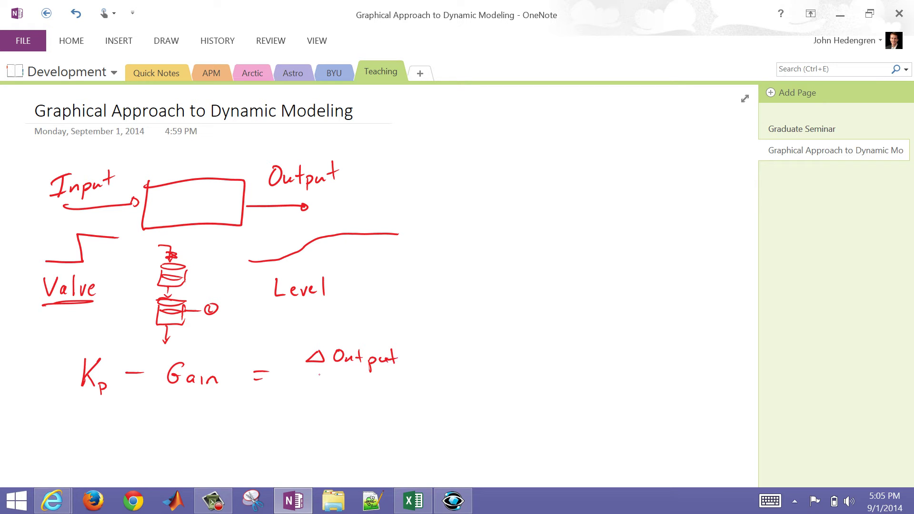
pyautogui.moveTo(315, 374)
pyautogui.mouseDown()
pyautogui.moveTo(392, 373)
pyautogui.moveTo(325, 397)
pyautogui.moveTo(357, 382)
pyautogui.mouseUp()
# Step: Write ΔInput beneath the fraction line, followed by another equals sign
pyautogui.moveTo(344, 383)
pyautogui.mouseDown()
pyautogui.moveTo(343, 397)
pyautogui.moveTo(357, 395)
pyautogui.mouseUp()
pyautogui.moveTo(360, 396); pyautogui.dragTo(376, 405)
pyautogui.moveTo(376, 394); pyautogui.dragTo(397, 394)
pyautogui.moveTo(401, 381)
pyautogui.mouseDown()
pyautogui.moveTo(400, 396)
pyautogui.moveTo(408, 386)
pyautogui.mouseUp()
pyautogui.moveTo(423, 371)
pyautogui.mouseDown()
pyautogui.moveTo(439, 368)
pyautogui.moveTo(437, 375)
pyautogui.mouseUp()
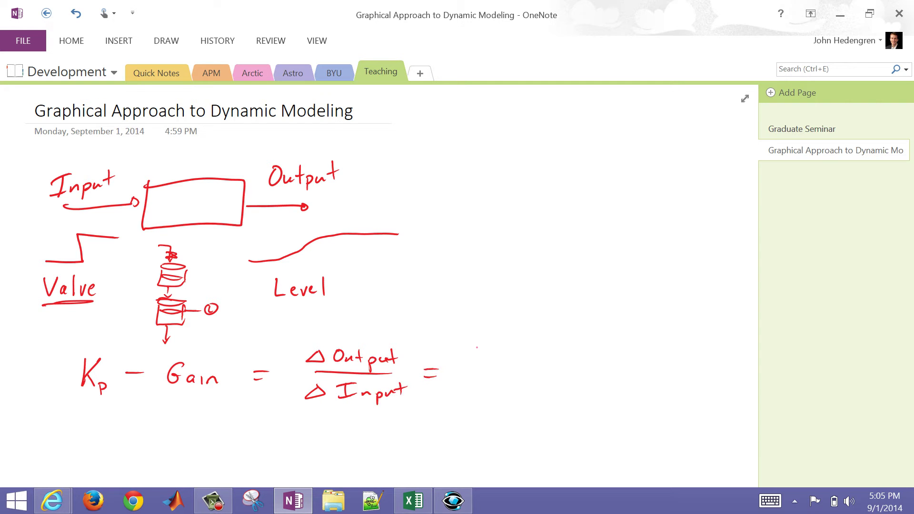
# Step: Finish the equation with ΔLevel/ΔValve @ S.S
pyautogui.moveTo(485, 348)
pyautogui.mouseDown()
pyautogui.moveTo(486, 363)
pyautogui.moveTo(506, 362)
pyautogui.mouseUp()
pyautogui.moveTo(508, 358); pyautogui.dragTo(544, 353)
pyautogui.moveTo(474, 373)
pyautogui.mouseDown()
pyautogui.moveTo(549, 367)
pyautogui.moveTo(489, 385)
pyautogui.moveTo(507, 378)
pyautogui.moveTo(524, 392)
pyautogui.mouseUp()
pyautogui.moveTo(530, 384); pyautogui.dragTo(546, 389)
pyautogui.moveTo(589, 364)
pyautogui.mouseDown()
pyautogui.moveTo(609, 352)
pyautogui.moveTo(627, 358)
pyautogui.moveTo(626, 370)
pyautogui.moveTo(650, 356)
pyautogui.moveTo(637, 370)
pyautogui.mouseUp()
pyautogui.click(636, 369)
pyautogui.moveTo(654, 367); pyautogui.dragTo(653, 372)
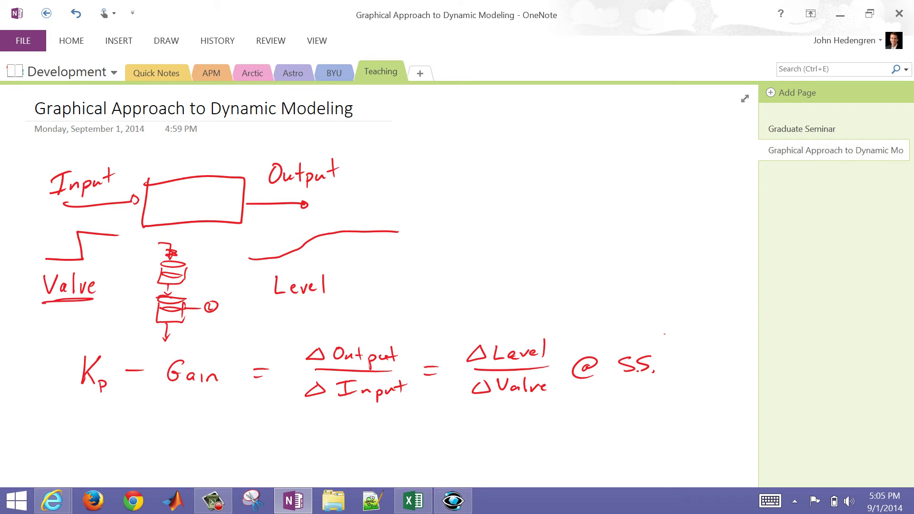
# Step: Switch to full-page view and write 'τp – Time Constant –' below Kp
pyautogui.scroll(-3, 381, 286)
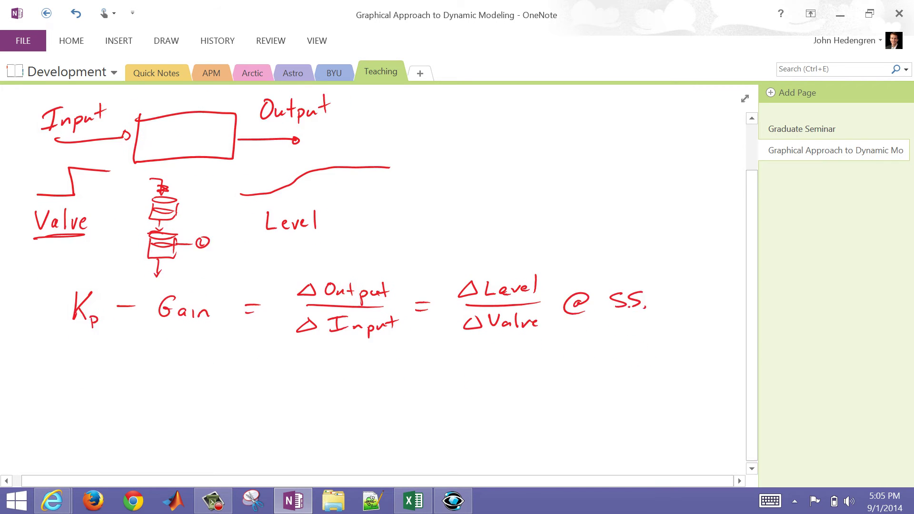
pyautogui.press('F11')
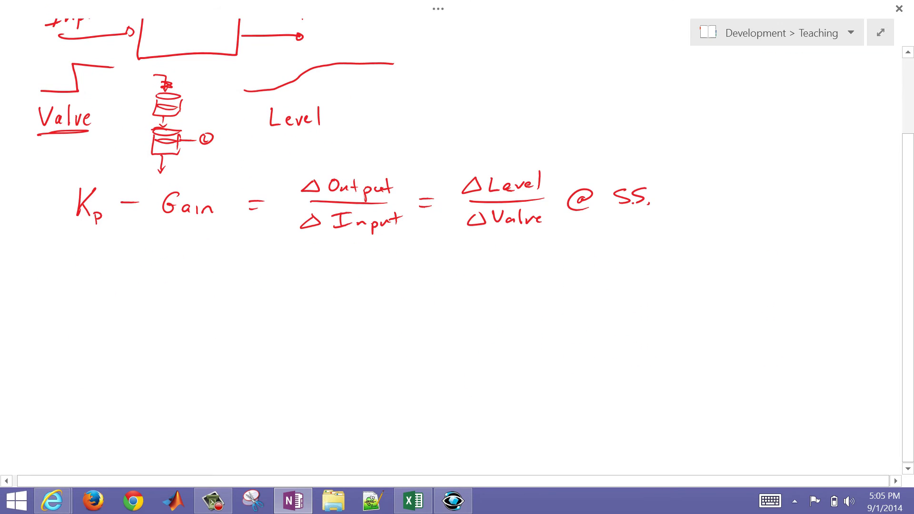
pyautogui.moveTo(82, 256)
pyautogui.mouseDown()
pyautogui.moveTo(82, 280)
pyautogui.moveTo(84, 252)
pyautogui.moveTo(98, 256)
pyautogui.moveTo(101, 289)
pyautogui.moveTo(180, 253)
pyautogui.mouseUp()
pyautogui.moveTo(168, 257); pyautogui.dragTo(168, 275)
pyautogui.moveTo(182, 266)
pyautogui.mouseDown()
pyautogui.moveTo(183, 274)
pyautogui.moveTo(253, 273)
pyautogui.mouseUp()
pyautogui.moveTo(257, 265); pyautogui.dragTo(280, 272)
pyautogui.moveTo(288, 265)
pyautogui.mouseDown()
pyautogui.moveTo(284, 271)
pyautogui.moveTo(299, 271)
pyautogui.mouseUp()
pyautogui.moveTo(292, 265); pyautogui.dragTo(316, 269)
pyautogui.moveTo(318, 270); pyautogui.dragTo(337, 270)
pyautogui.moveTo(333, 261); pyautogui.dragTo(419, 279)
# Step: Continue the τp line with 'How fast?'
pyautogui.moveTo(441, 245)
pyautogui.mouseDown()
pyautogui.moveTo(435, 279)
pyautogui.moveTo(436, 265)
pyautogui.mouseUp()
pyautogui.moveTo(449, 266); pyautogui.dragTo(524, 272)
pyautogui.moveTo(539, 262); pyautogui.dragTo(531, 274)
pyautogui.moveTo(548, 250); pyautogui.dragTo(547, 273)
pyautogui.moveTo(540, 265); pyautogui.dragTo(571, 266)
pyautogui.click(572, 273)
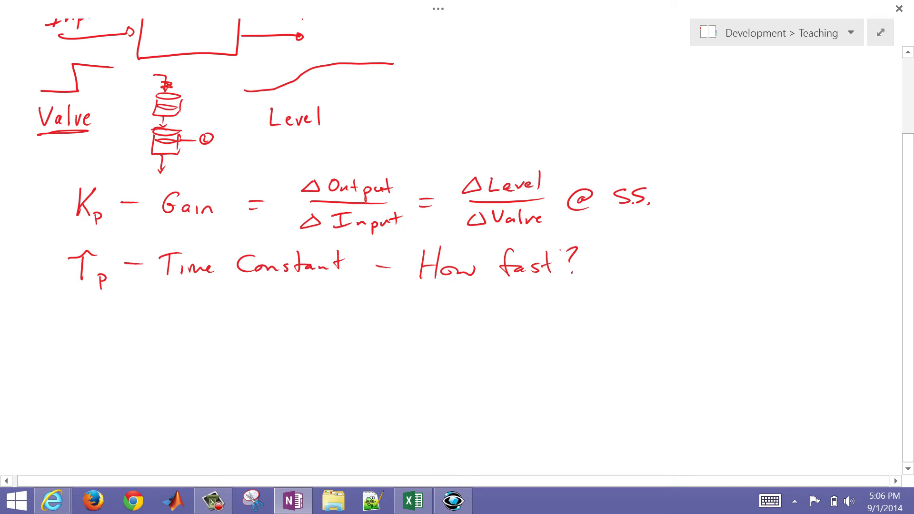
# Step: Finish the τp line with '63.2% to S.S.'
pyautogui.moveTo(631, 249)
pyautogui.mouseDown()
pyautogui.moveTo(625, 261)
pyautogui.moveTo(682, 264)
pyautogui.mouseUp()
pyautogui.moveTo(692, 247); pyautogui.dragTo(688, 263)
pyautogui.moveTo(701, 260); pyautogui.dragTo(699, 264)
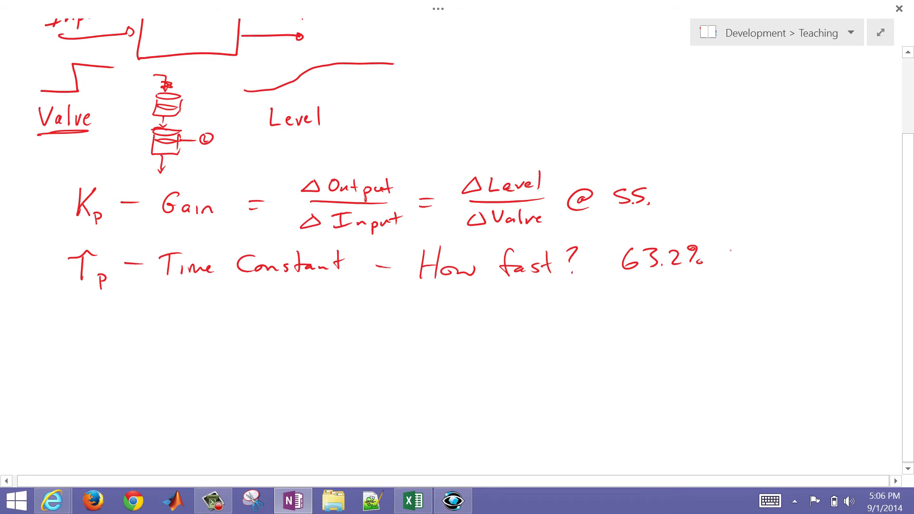
pyautogui.moveTo(733, 246); pyautogui.dragTo(732, 261)
pyautogui.moveTo(727, 257); pyautogui.dragTo(746, 257)
pyautogui.moveTo(784, 244); pyautogui.dragTo(773, 261)
pyautogui.moveTo(800, 245); pyautogui.dragTo(789, 262)
pyautogui.click(804, 261)
# Step: Write 'θp – Dead-time' below τp and underline both Dead-time and θp
pyautogui.moveTo(91, 298)
pyautogui.mouseDown()
pyautogui.moveTo(97, 304)
pyautogui.moveTo(88, 298)
pyautogui.mouseUp()
pyautogui.moveTo(73, 316)
pyautogui.mouseDown()
pyautogui.moveTo(92, 315)
pyautogui.moveTo(99, 336)
pyautogui.mouseUp()
pyautogui.moveTo(97, 323)
pyautogui.mouseDown()
pyautogui.moveTo(152, 308)
pyautogui.moveTo(177, 321)
pyautogui.moveTo(220, 316)
pyautogui.mouseUp()
pyautogui.moveTo(242, 300); pyautogui.dragTo(237, 319)
pyautogui.moveTo(264, 312)
pyautogui.mouseDown()
pyautogui.moveTo(294, 317)
pyautogui.moveTo(303, 307)
pyautogui.mouseUp()
pyautogui.moveTo(299, 309); pyautogui.dragTo(348, 318)
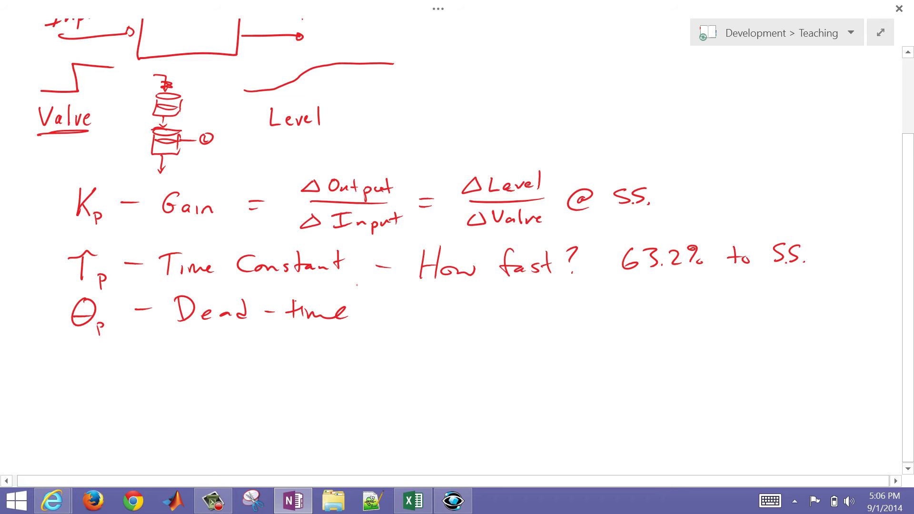
pyautogui.moveTo(179, 327); pyautogui.dragTo(348, 331)
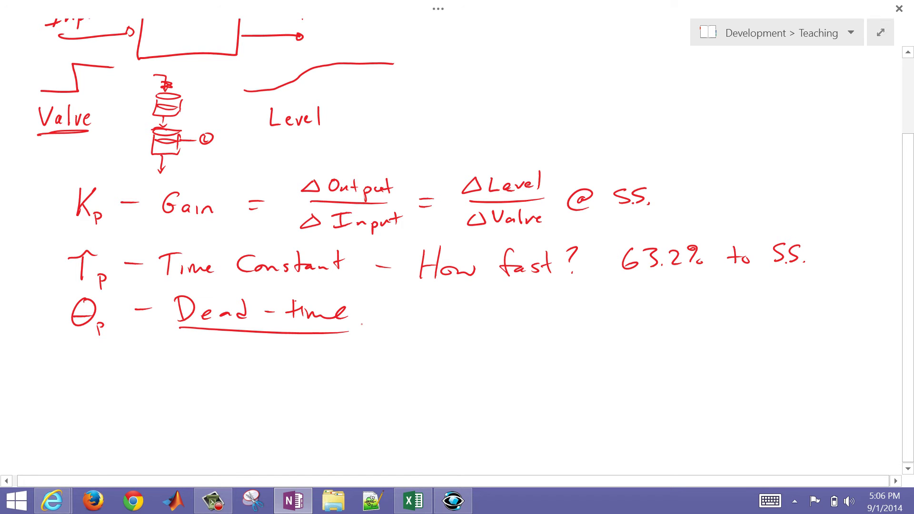
pyautogui.moveTo(65, 333); pyautogui.dragTo(113, 333)
# Step: Mark where the Level curve starts, add '– Start responding', and bracket the three parameters
pyautogui.moveTo(266, 84); pyautogui.dragTo(265, 96)
pyautogui.moveTo(381, 310); pyautogui.dragTo(448, 314)
pyautogui.moveTo(441, 307); pyautogui.dragTo(467, 314)
pyautogui.moveTo(473, 314); pyautogui.dragTo(493, 311)
pyautogui.moveTo(487, 308); pyautogui.dragTo(563, 314)
pyautogui.moveTo(577, 308)
pyautogui.mouseDown()
pyautogui.moveTo(578, 325)
pyautogui.moveTo(598, 311)
pyautogui.moveTo(637, 309)
pyautogui.mouseUp()
pyautogui.moveTo(640, 301); pyautogui.dragTo(645, 315)
pyautogui.moveTo(647, 314); pyautogui.dragTo(659, 326)
pyautogui.click(638, 295)
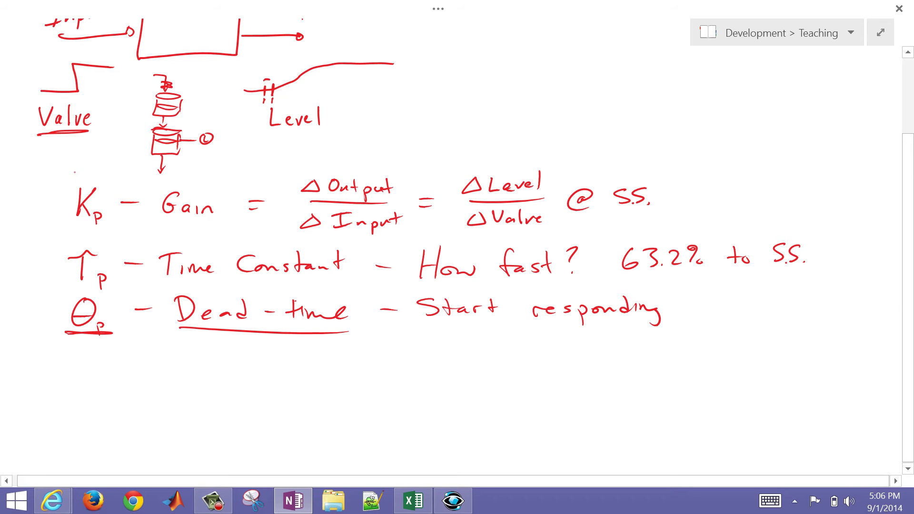
pyautogui.moveTo(79, 170)
pyautogui.mouseDown()
pyautogui.moveTo(38, 185)
pyautogui.moveTo(74, 339)
pyautogui.mouseUp()
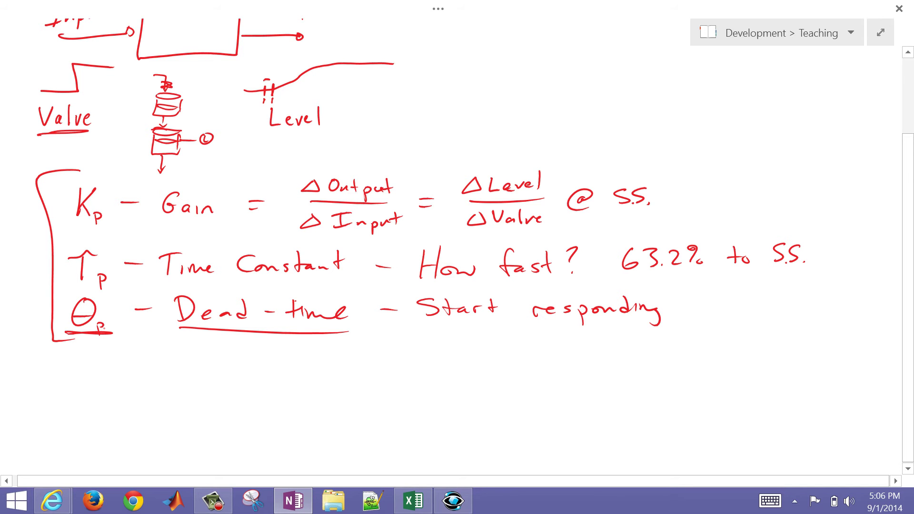
# Step: Switch to Loop-Pro Trainer and open the Gravity Drained Tanks case study
pyautogui.hotkey('alt', 'Tab')
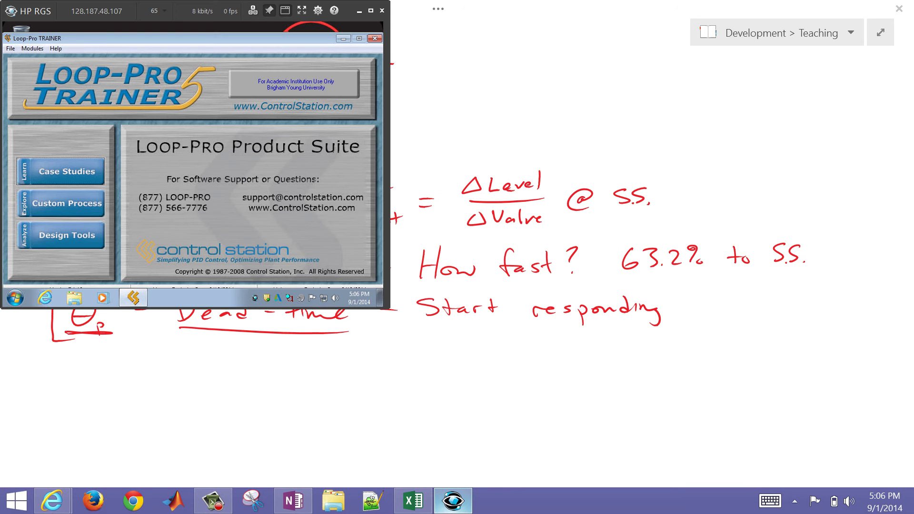
pyautogui.click(61, 173)
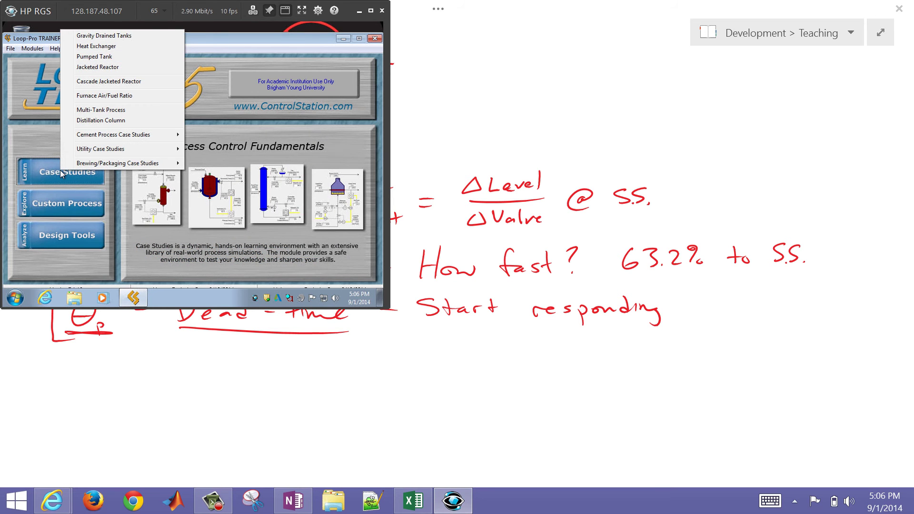
pyautogui.click(122, 36)
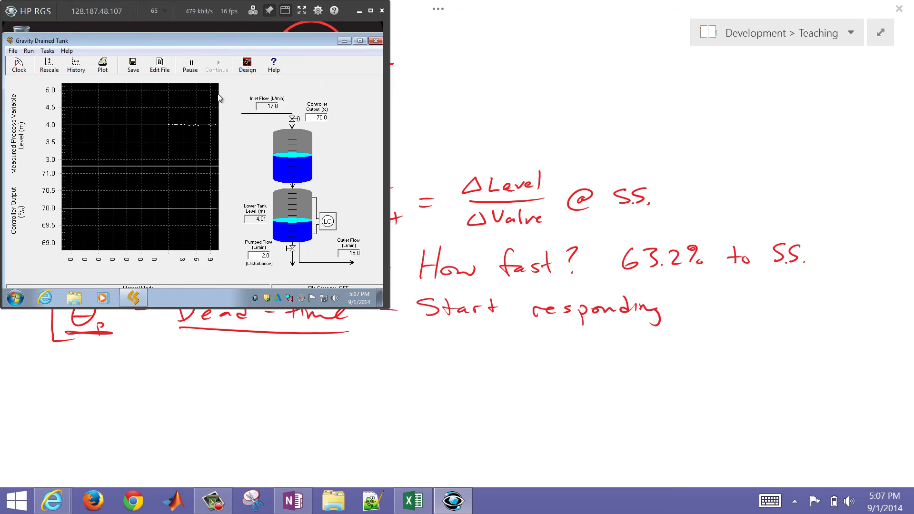
# Step: Record live data to the existing 'data' file, replacing it, with the clock reset
pyautogui.click(133, 66)
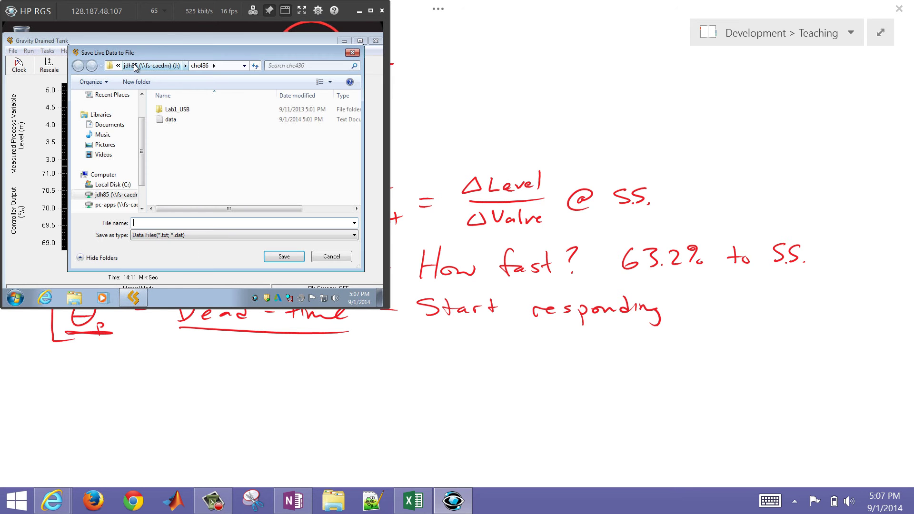
pyautogui.click(170, 120)
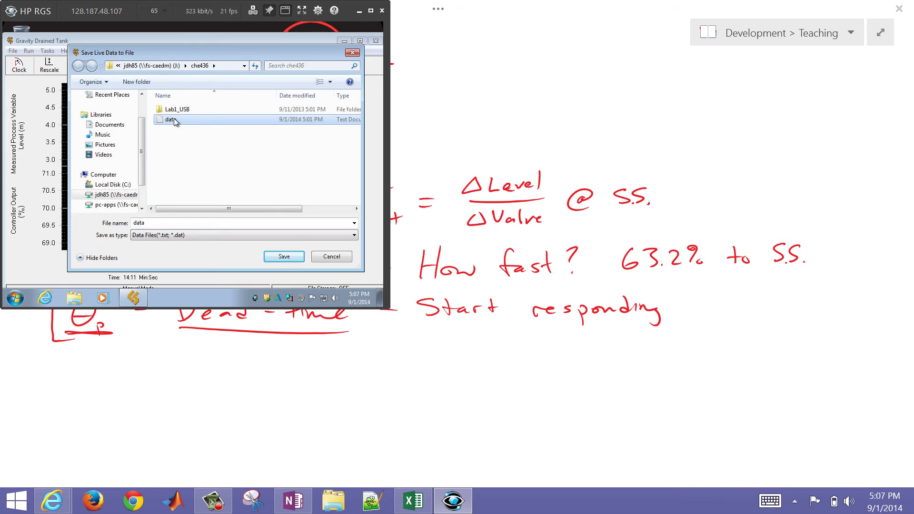
pyautogui.click(283, 257)
pyautogui.click(220, 162)
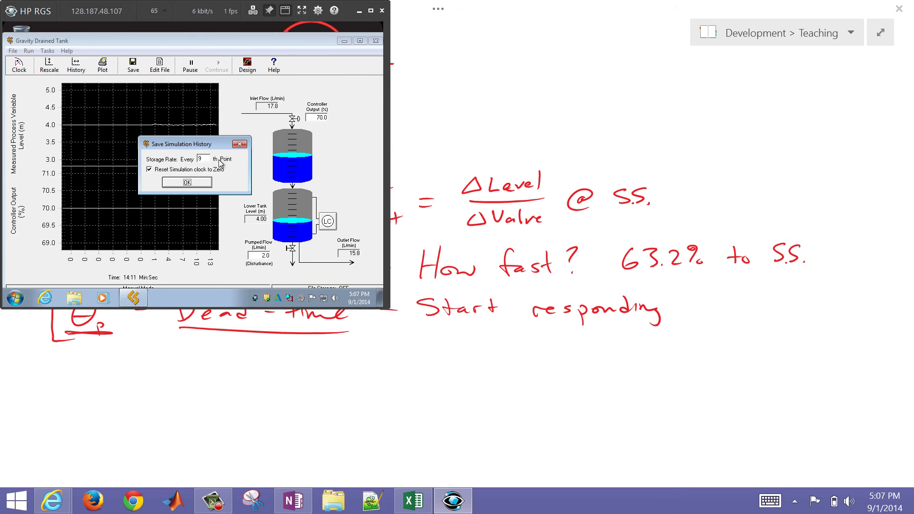
pyautogui.click(188, 182)
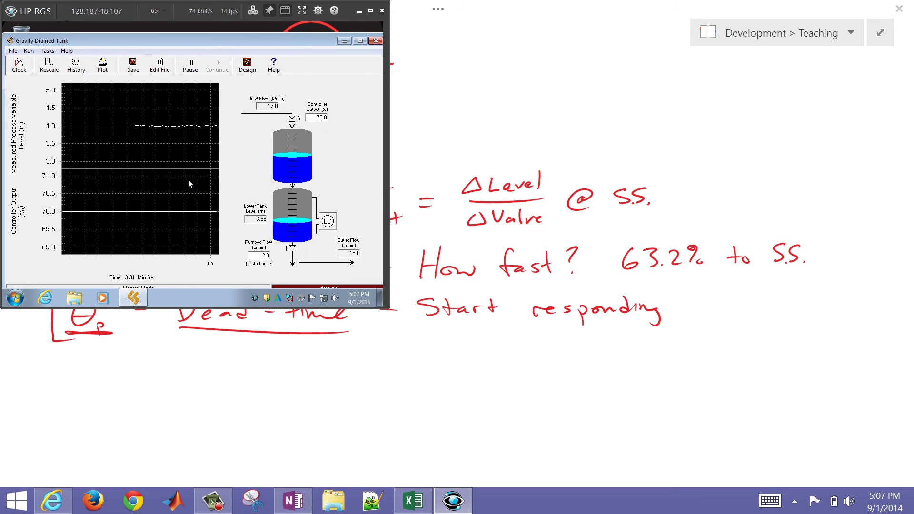
# Step: Step the controller output to 55 then 40, pause once the level settles, and plot the run
pyautogui.click(319, 118)
pyautogui.write('55')
pyautogui.press('Return')
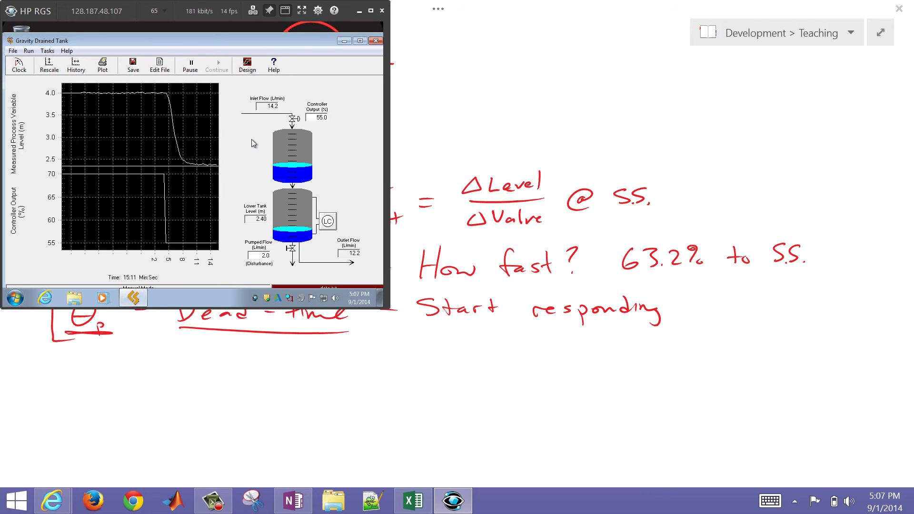
pyautogui.click(320, 118)
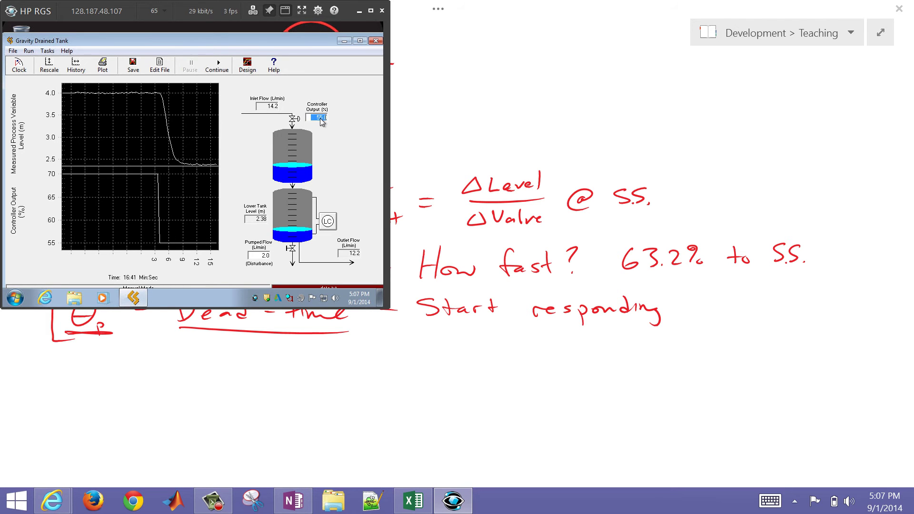
pyautogui.write('40')
pyautogui.press('Return')
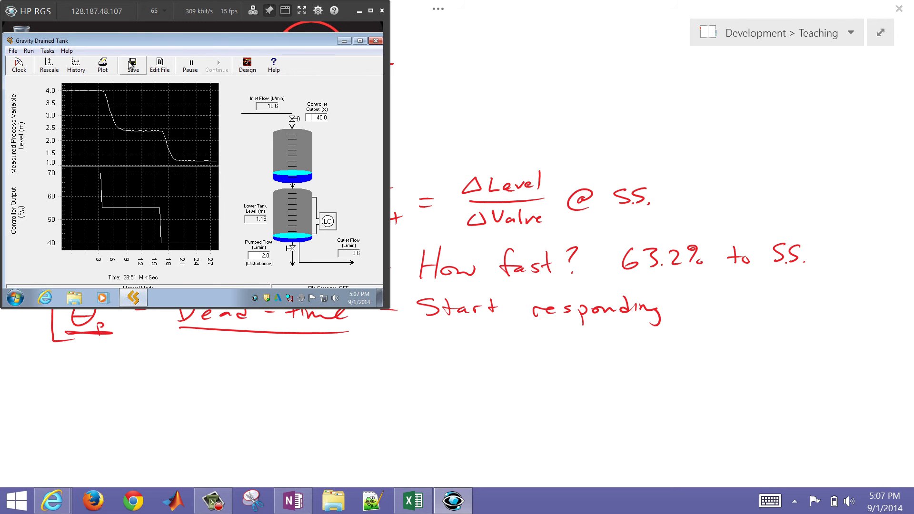
pyautogui.click(194, 67)
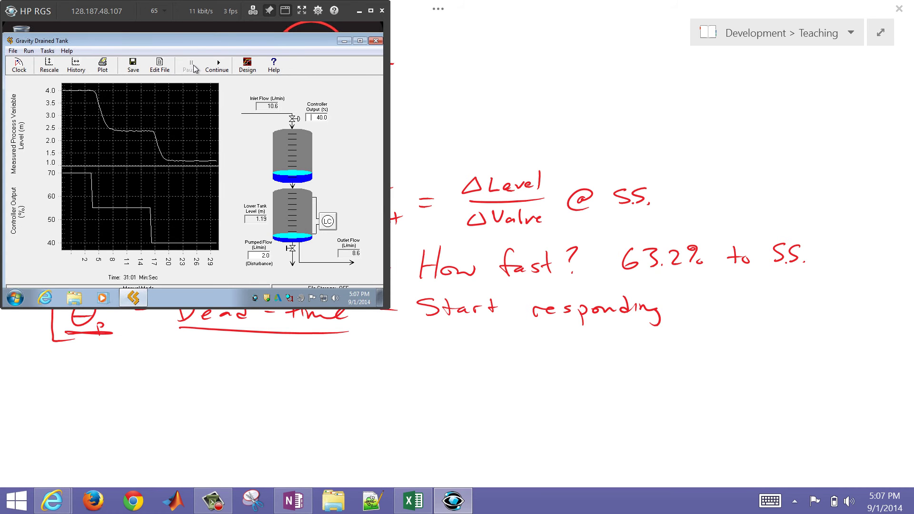
pyautogui.click(102, 65)
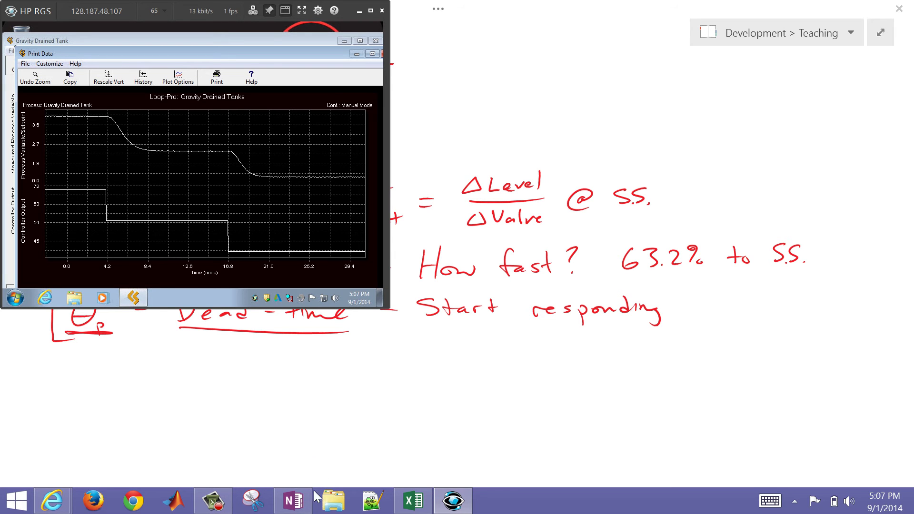
# Step: Snip the Loop-Pro plot area with Snipping Tool, copy it, and return to OneNote
pyautogui.click(249, 505)
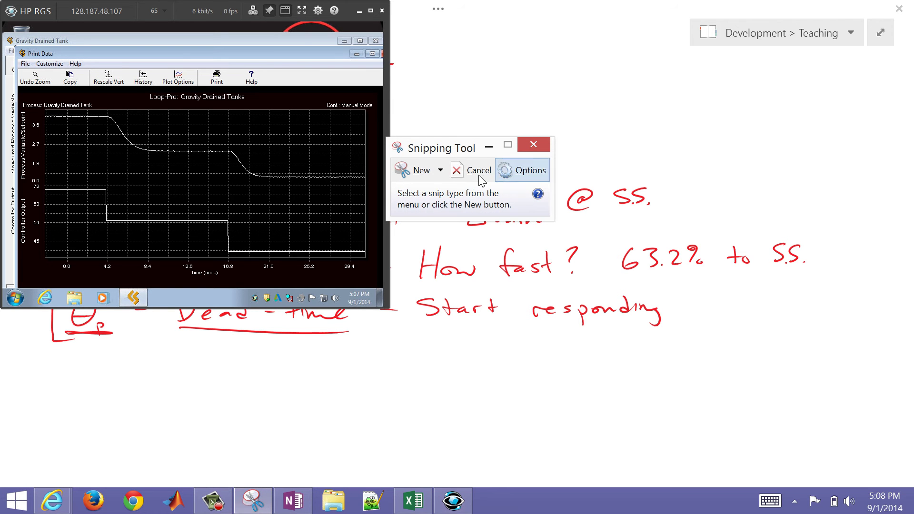
pyautogui.click(405, 173)
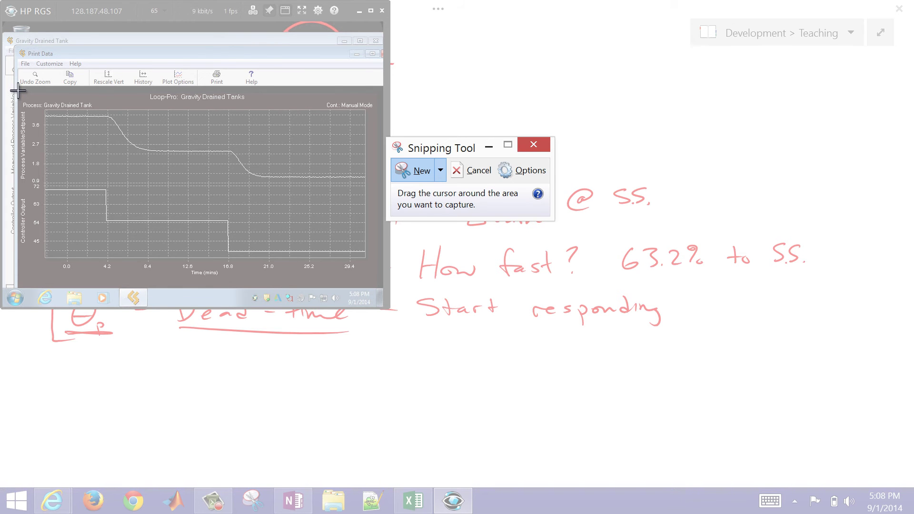
pyautogui.moveTo(16, 90); pyautogui.dragTo(373, 280)
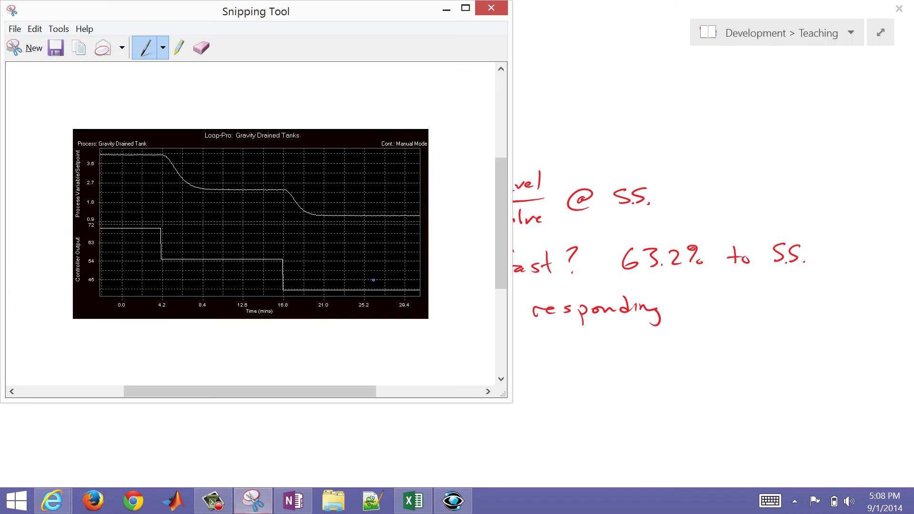
pyautogui.click(79, 48)
pyautogui.hotkey('alt', 'Tab')
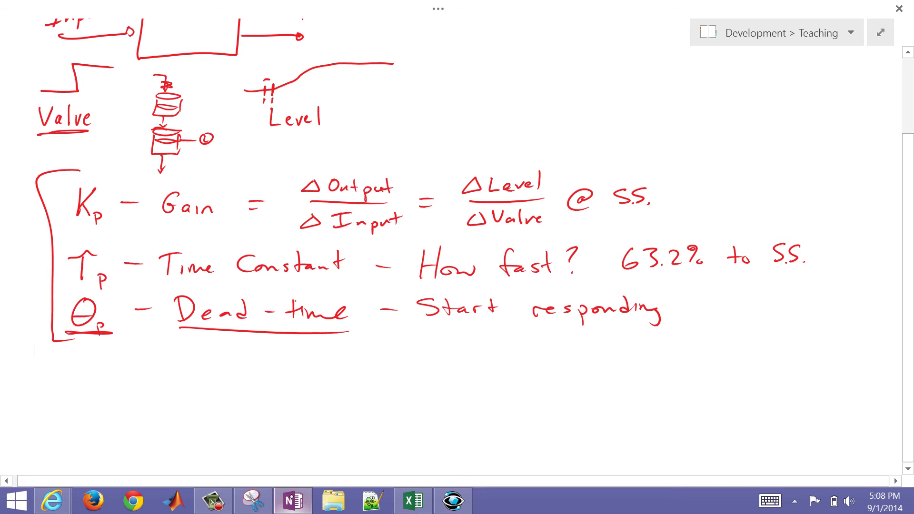
# Step: Paste the captured tank plot below the notes
pyautogui.rightClick(65, 378)
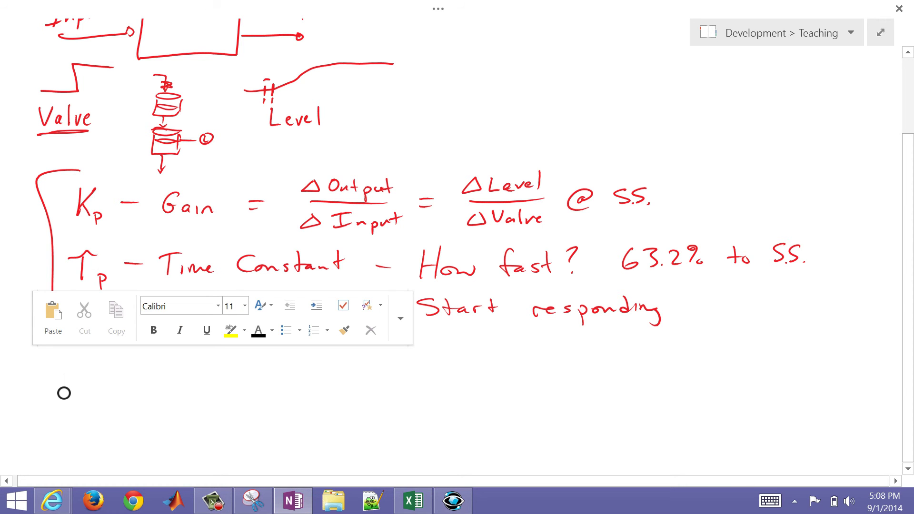
pyautogui.click(53, 314)
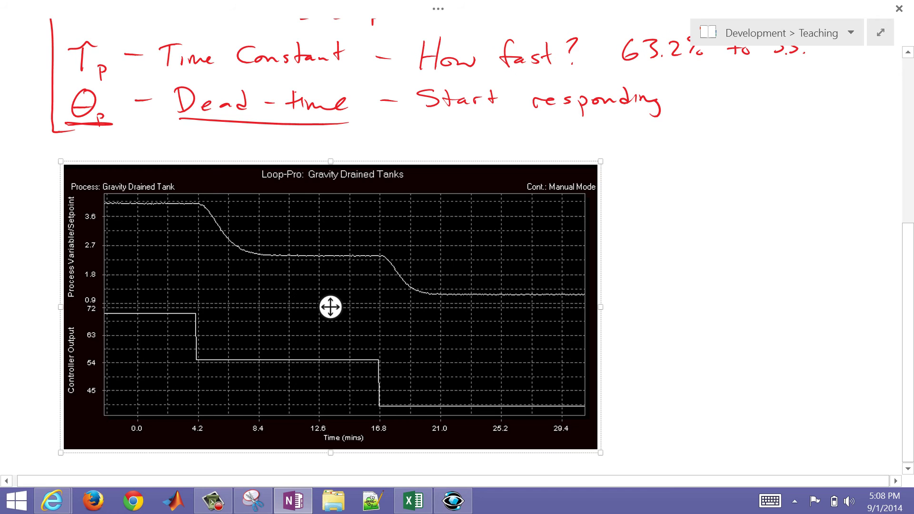
pyautogui.scroll(5, 330, 306)
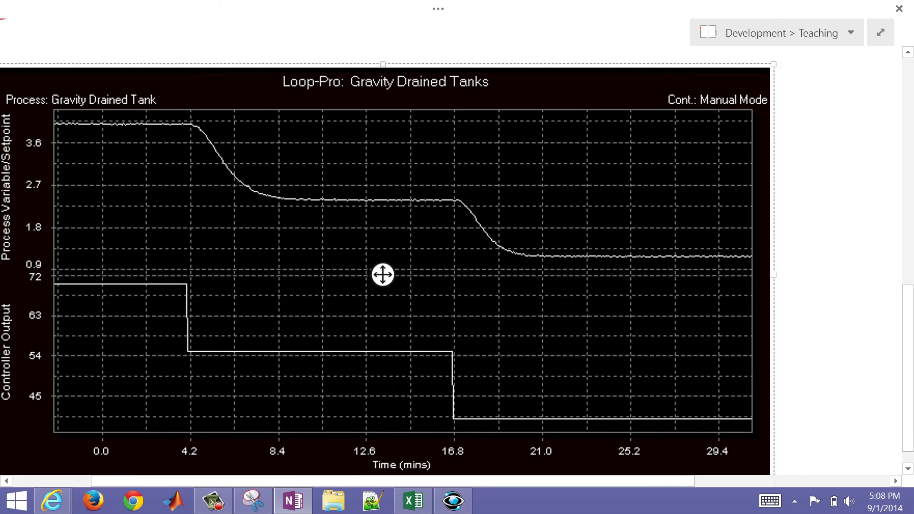
pyautogui.scroll(-1, 428, 268)
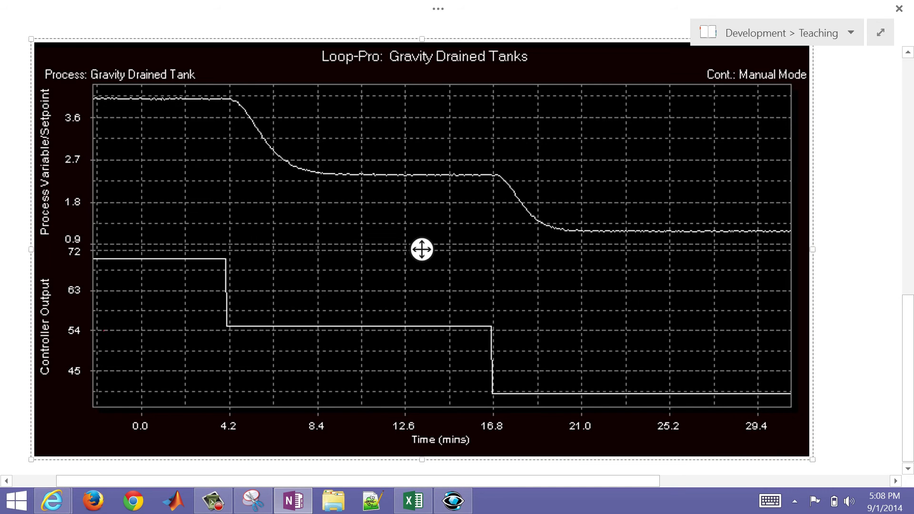
# Step: Label the plots Valve and Level and mark the valve step down as -15%
pyautogui.moveTo(103, 328)
pyautogui.mouseDown()
pyautogui.moveTo(111, 326)
pyautogui.moveTo(122, 350)
pyautogui.mouseUp()
pyautogui.moveTo(125, 324)
pyautogui.mouseDown()
pyautogui.moveTo(125, 350)
pyautogui.moveTo(139, 338)
pyautogui.moveTo(147, 348)
pyautogui.mouseUp()
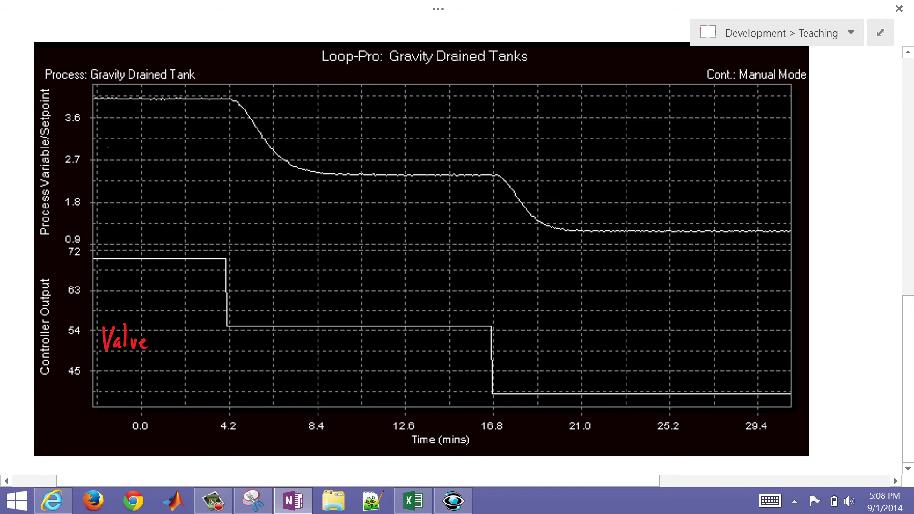
pyautogui.moveTo(102, 144)
pyautogui.mouseDown()
pyautogui.moveTo(103, 167)
pyautogui.moveTo(112, 166)
pyautogui.mouseUp()
pyautogui.moveTo(117, 160); pyautogui.dragTo(144, 165)
pyautogui.moveTo(151, 142); pyautogui.dragTo(152, 166)
pyautogui.moveTo(257, 261)
pyautogui.mouseDown()
pyautogui.moveTo(283, 262)
pyautogui.moveTo(269, 313)
pyautogui.moveTo(307, 301)
pyautogui.mouseUp()
pyautogui.moveTo(314, 286)
pyautogui.mouseDown()
pyautogui.moveTo(311, 300)
pyautogui.moveTo(324, 285)
pyautogui.moveTo(336, 289)
pyautogui.moveTo(330, 303)
pyautogui.mouseUp()
pyautogui.moveTo(339, 297); pyautogui.dragTo(342, 302)
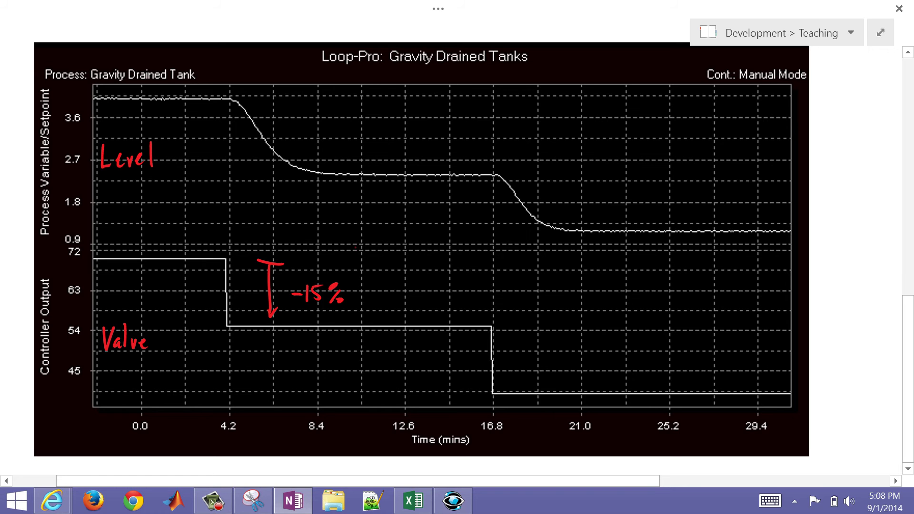
# Step: Draw an arrow over the level drop and mark the levels 4.0 and 2.5
pyautogui.moveTo(350, 100)
pyautogui.mouseDown()
pyautogui.moveTo(350, 173)
pyautogui.moveTo(355, 105)
pyautogui.mouseUp()
pyautogui.moveTo(64, 94); pyautogui.dragTo(71, 100)
pyautogui.moveTo(69, 92)
pyautogui.mouseDown()
pyautogui.moveTo(68, 105)
pyautogui.moveTo(83, 95)
pyautogui.mouseUp()
pyautogui.moveTo(87, 178)
pyautogui.mouseDown()
pyautogui.moveTo(102, 178)
pyautogui.moveTo(72, 178)
pyautogui.mouseUp()
pyautogui.click(69, 179)
pyautogui.moveTo(73, 170); pyautogui.dragTo(79, 169)
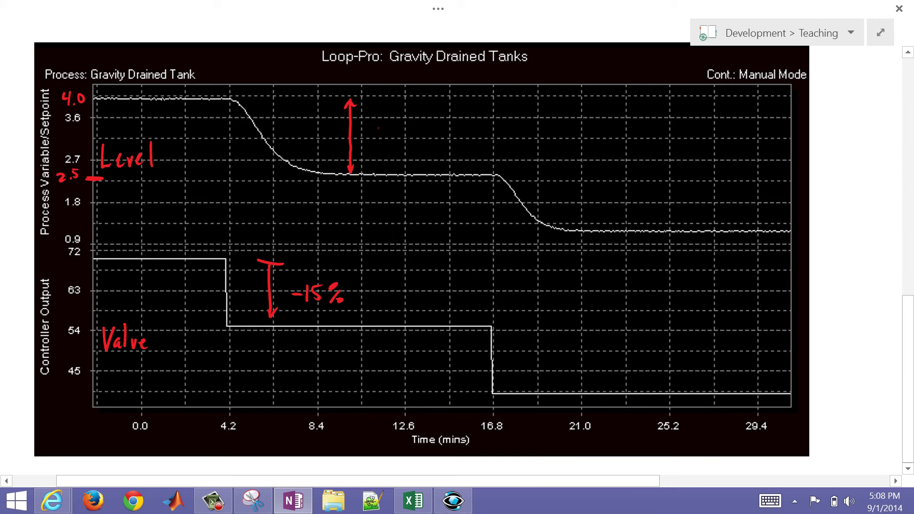
# Step: Label the level change -1.5 and underline the -15% valve change
pyautogui.moveTo(376, 133); pyautogui.dragTo(390, 130)
pyautogui.rightClick(399, 125)
pyautogui.press('Escape')
pyautogui.moveTo(396, 121)
pyautogui.mouseDown()
pyautogui.moveTo(397, 139)
pyautogui.moveTo(408, 135)
pyautogui.mouseUp()
pyautogui.click(406, 135)
pyautogui.moveTo(412, 122); pyautogui.dragTo(423, 120)
pyautogui.moveTo(301, 309); pyautogui.dragTo(343, 307)
# Step: Ink the gain estimate Kp = Δy/Δu = -1.5/-15 = 0.1 beside the plot
pyautogui.moveTo(568, 111)
pyautogui.mouseDown()
pyautogui.moveTo(567, 131)
pyautogui.moveTo(581, 111)
pyautogui.moveTo(587, 142)
pyautogui.moveTo(612, 123)
pyautogui.mouseUp()
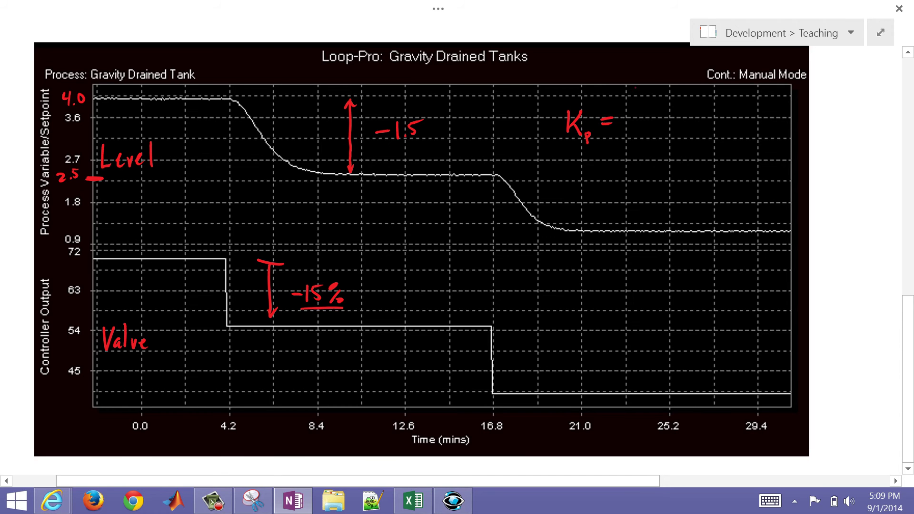
pyautogui.moveTo(642, 97)
pyautogui.mouseDown()
pyautogui.moveTo(636, 110)
pyautogui.moveTo(643, 98)
pyautogui.moveTo(676, 121)
pyautogui.moveTo(638, 141)
pyautogui.moveTo(646, 130)
pyautogui.moveTo(669, 135)
pyautogui.mouseUp()
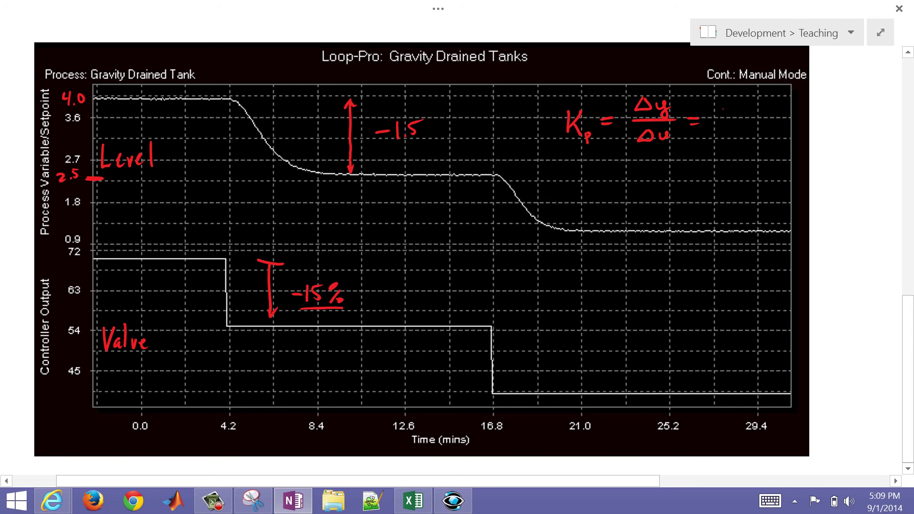
pyautogui.moveTo(716, 110); pyautogui.dragTo(736, 115)
pyautogui.moveTo(744, 104)
pyautogui.mouseDown()
pyautogui.moveTo(740, 114)
pyautogui.moveTo(754, 101)
pyautogui.moveTo(767, 120)
pyautogui.moveTo(746, 110)
pyautogui.moveTo(786, 98)
pyautogui.mouseUp()
pyautogui.moveTo(717, 110)
pyautogui.mouseDown()
pyautogui.moveTo(746, 114)
pyautogui.moveTo(757, 102)
pyautogui.mouseUp()
pyautogui.click(741, 113)
pyautogui.moveTo(726, 124)
pyautogui.mouseDown()
pyautogui.moveTo(761, 121)
pyautogui.moveTo(737, 136)
pyautogui.mouseUp()
pyautogui.moveTo(736, 129)
pyautogui.mouseDown()
pyautogui.moveTo(737, 145)
pyautogui.moveTo(745, 144)
pyautogui.mouseUp()
pyautogui.moveTo(749, 132)
pyautogui.mouseDown()
pyautogui.moveTo(827, 110)
pyautogui.moveTo(846, 127)
pyautogui.mouseUp()
pyautogui.click(836, 125)
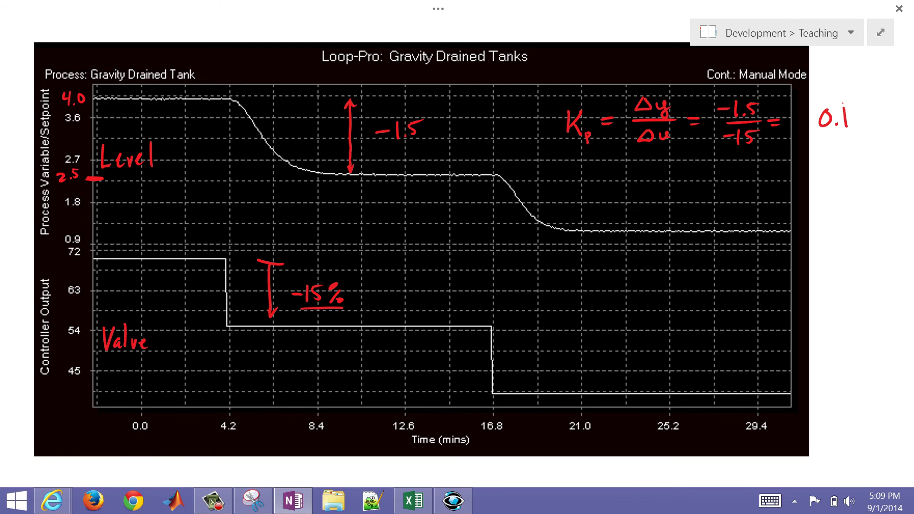
# Step: Tick where the level starts dropping, write θp = 0.2 sec, and begin τp =
pyautogui.moveTo(228, 92); pyautogui.dragTo(230, 106)
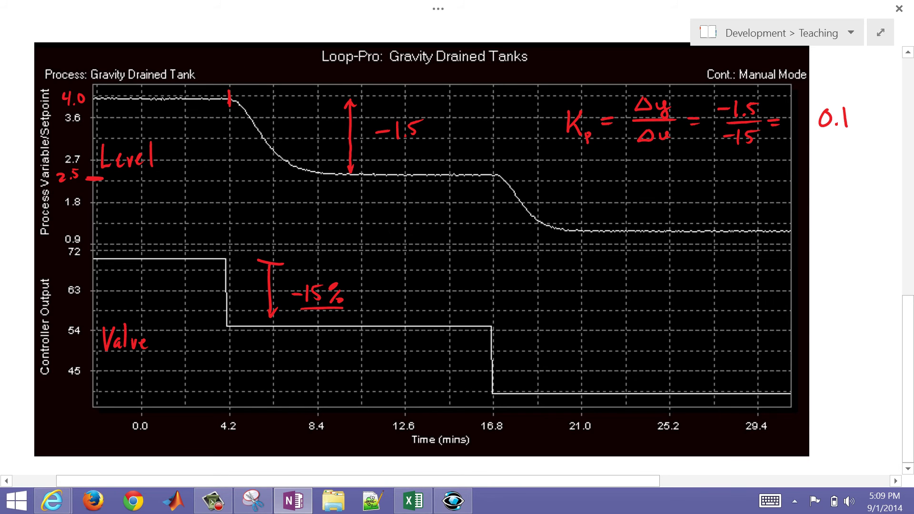
pyautogui.moveTo(240, 91); pyautogui.dragTo(239, 109)
pyautogui.moveTo(579, 193)
pyautogui.mouseDown()
pyautogui.moveTo(572, 207)
pyautogui.moveTo(589, 222)
pyautogui.moveTo(617, 200)
pyautogui.mouseUp()
pyautogui.moveTo(607, 206)
pyautogui.mouseDown()
pyautogui.moveTo(649, 191)
pyautogui.moveTo(702, 210)
pyautogui.mouseUp()
pyautogui.click(661, 205)
pyautogui.moveTo(711, 205); pyautogui.dragTo(720, 210)
pyautogui.moveTo(735, 200); pyautogui.dragTo(734, 210)
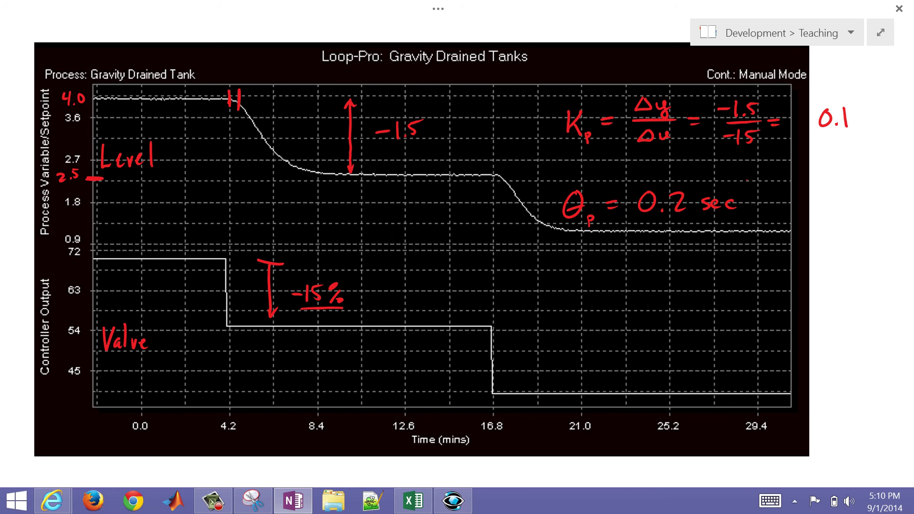
pyautogui.moveTo(573, 159)
pyautogui.mouseDown()
pyautogui.moveTo(572, 179)
pyautogui.moveTo(584, 157)
pyautogui.moveTo(587, 183)
pyautogui.moveTo(615, 170)
pyautogui.mouseUp()
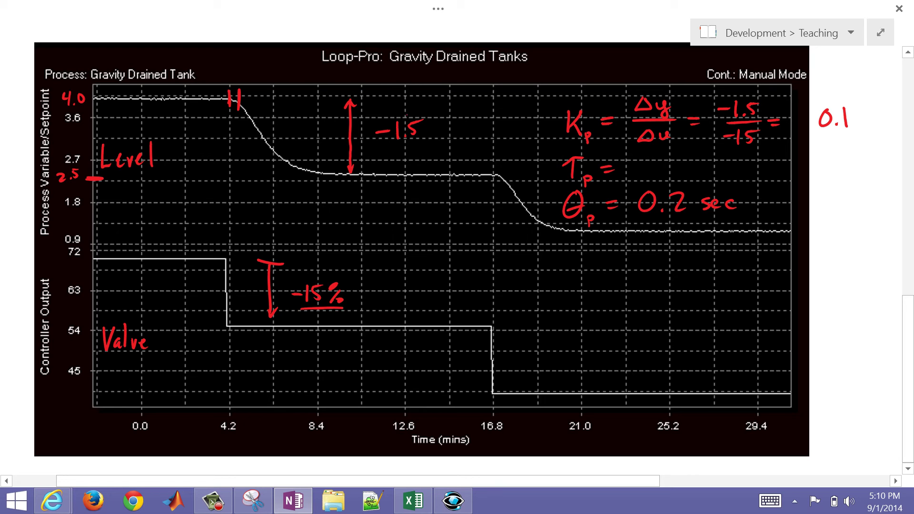
# Step: Write the 63.2% calculation (-1.5)(0.632) = -1.0 on the plot
pyautogui.moveTo(381, 121); pyautogui.dragTo(380, 149)
pyautogui.moveTo(421, 110); pyautogui.dragTo(423, 144)
pyautogui.moveTo(443, 112)
pyautogui.mouseDown()
pyautogui.moveTo(438, 141)
pyautogui.moveTo(452, 123)
pyautogui.moveTo(476, 131)
pyautogui.mouseUp()
pyautogui.click(458, 135)
pyautogui.moveTo(482, 120)
pyautogui.mouseDown()
pyautogui.moveTo(507, 113)
pyautogui.moveTo(551, 102)
pyautogui.mouseUp()
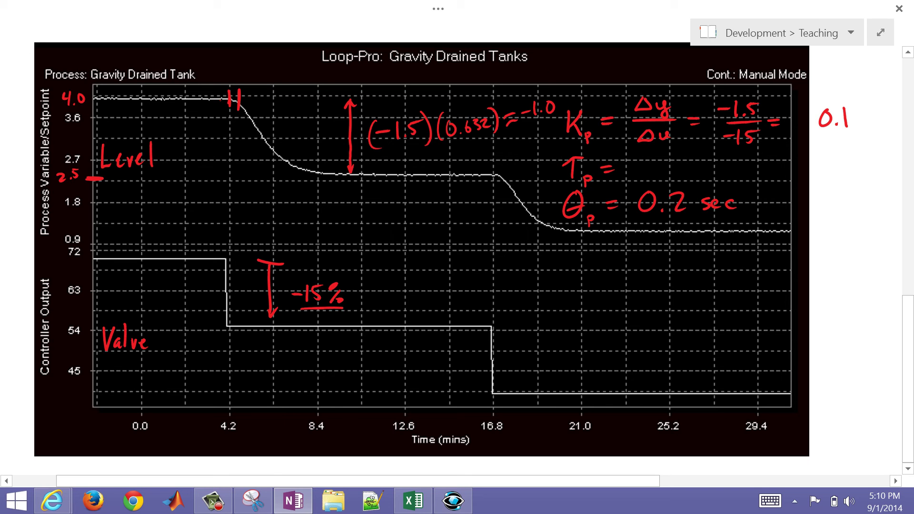
# Step: Draw construction lines for the 4.0 baseline, 63.2% point, θp span and τp span
pyautogui.moveTo(216, 99); pyautogui.dragTo(272, 98)
pyautogui.moveTo(264, 148); pyautogui.dragTo(281, 148)
pyautogui.moveTo(235, 59)
pyautogui.mouseDown()
pyautogui.moveTo(246, 73)
pyautogui.moveTo(236, 94)
pyautogui.moveTo(275, 131)
pyautogui.moveTo(275, 147)
pyautogui.mouseUp()
pyautogui.moveTo(240, 83)
pyautogui.mouseDown()
pyautogui.moveTo(242, 109)
pyautogui.moveTo(280, 62)
pyautogui.moveTo(284, 68)
pyautogui.mouseUp()
pyautogui.moveTo(279, 60)
pyautogui.mouseDown()
pyautogui.moveTo(296, 53)
pyautogui.moveTo(296, 79)
pyautogui.moveTo(301, 67)
pyautogui.mouseUp()
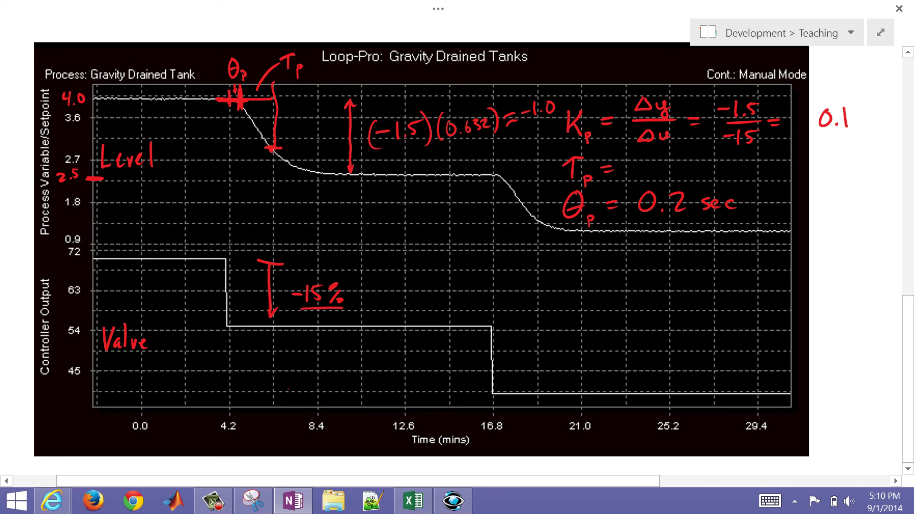
pyautogui.moveTo(275, 399); pyautogui.dragTo(277, 413)
# Step: Write τp = 3.0 sec and box the three graphical estimates together
pyautogui.moveTo(642, 160)
pyautogui.mouseDown()
pyautogui.moveTo(644, 175)
pyautogui.moveTo(674, 162)
pyautogui.moveTo(694, 176)
pyautogui.mouseUp()
pyautogui.moveTo(705, 171); pyautogui.dragTo(714, 176)
pyautogui.moveTo(731, 169); pyautogui.dragTo(730, 176)
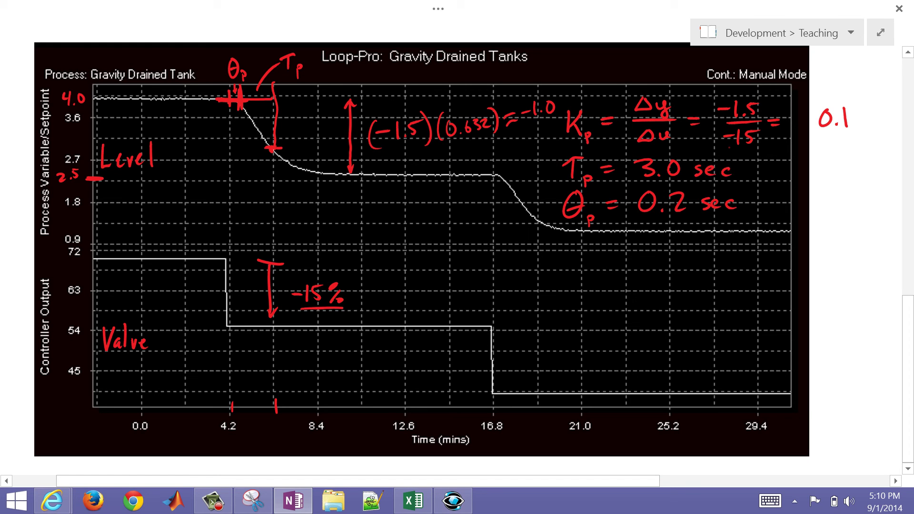
pyautogui.moveTo(564, 95)
pyautogui.mouseDown()
pyautogui.moveTo(555, 216)
pyautogui.moveTo(563, 232)
pyautogui.moveTo(863, 228)
pyautogui.moveTo(867, 104)
pyautogui.moveTo(843, 94)
pyautogui.moveTo(569, 92)
pyautogui.mouseUp()
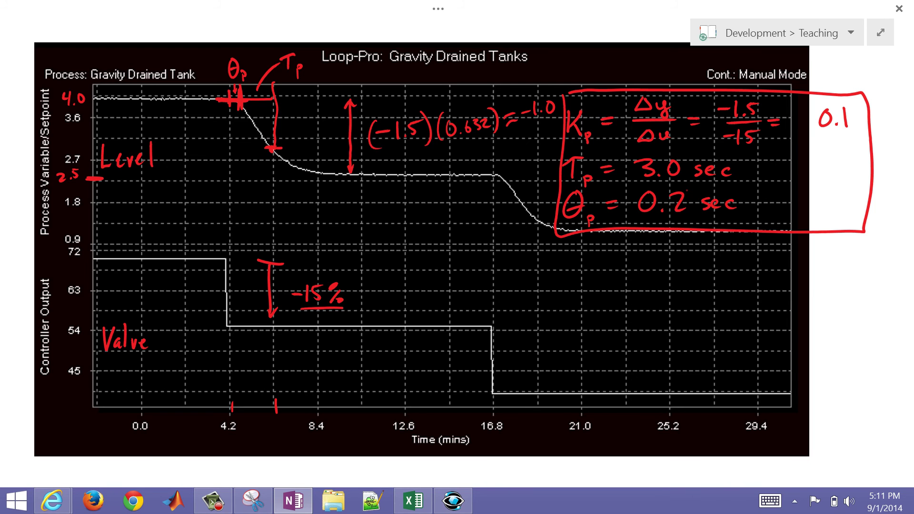
# Step: Close the Loop-Pro plot printout and open the Design Tools window, positioned fully in view
pyautogui.hotkey('alt', 'Tab')
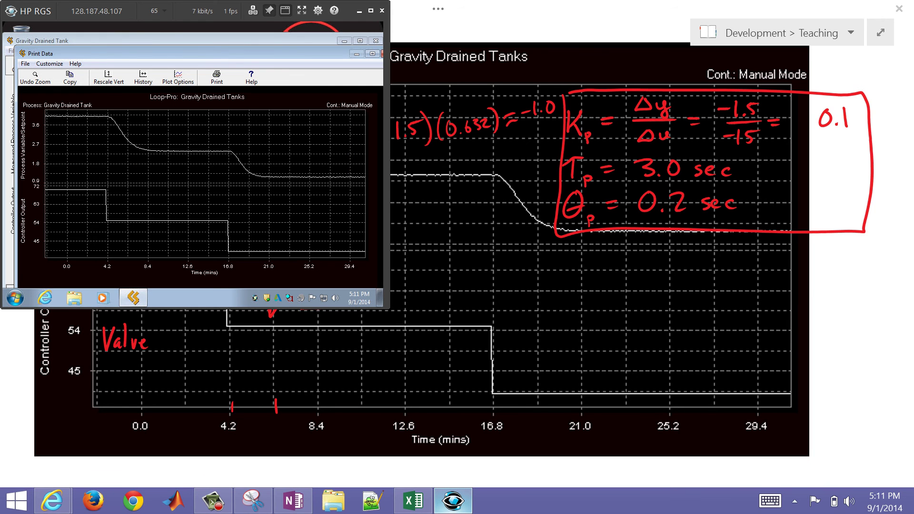
pyautogui.hotkey('alt', 'F4')
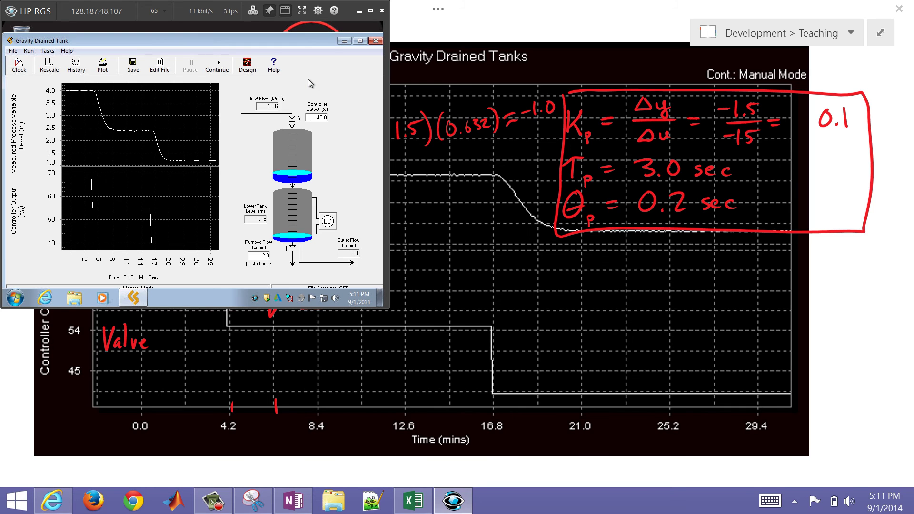
pyautogui.click(242, 65)
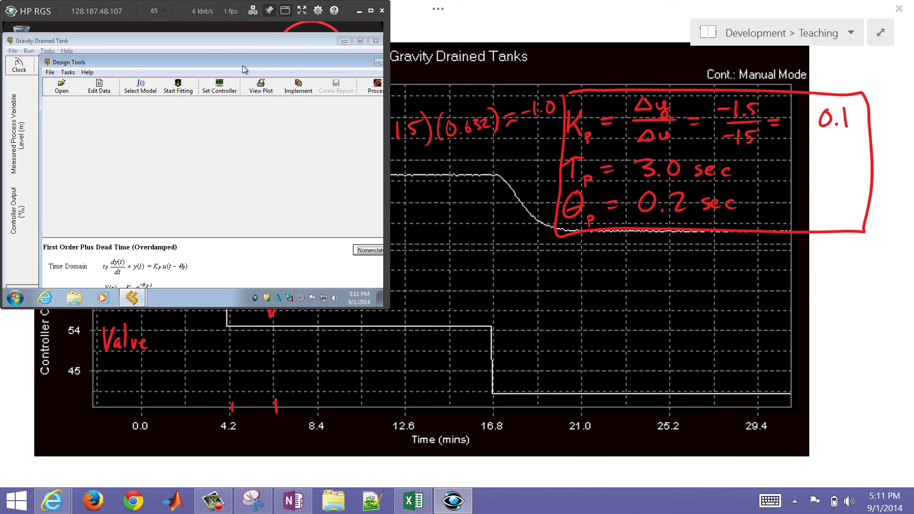
pyautogui.moveTo(242, 65); pyautogui.dragTo(158, 77)
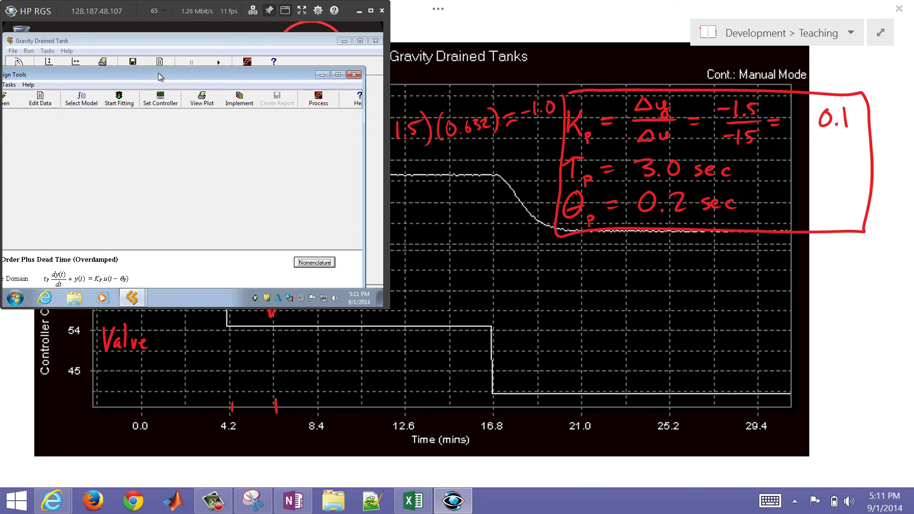
pyautogui.click(324, 104)
pyautogui.click(247, 64)
pyautogui.moveTo(235, 78); pyautogui.dragTo(271, 50)
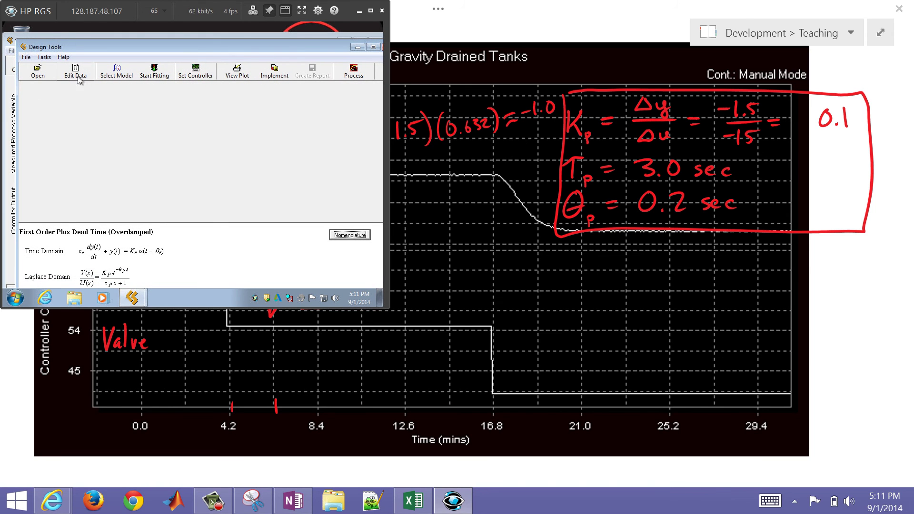
# Step: Load data.txt, fit the FOPDT model, and maximize results showing Gain 0.0979, τp 1.161, θp 0.5003
pyautogui.click(37, 74)
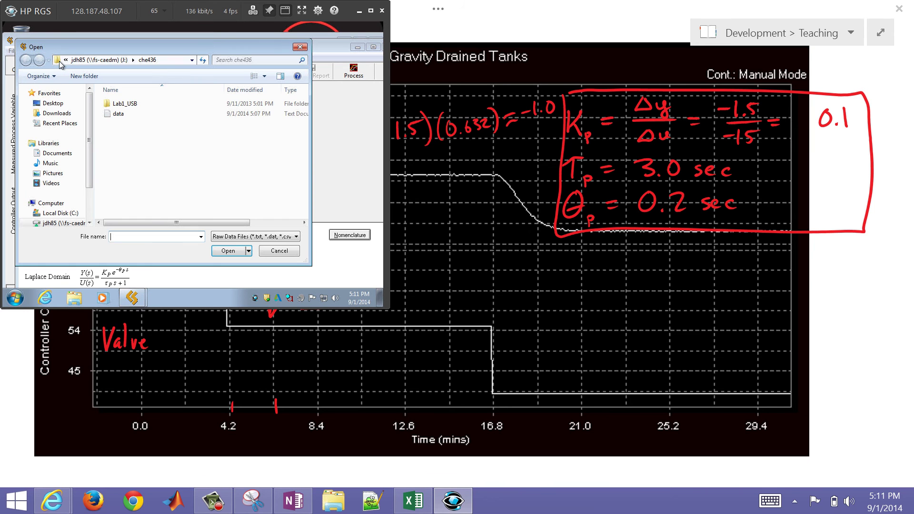
pyautogui.click(118, 115)
pyautogui.click(226, 250)
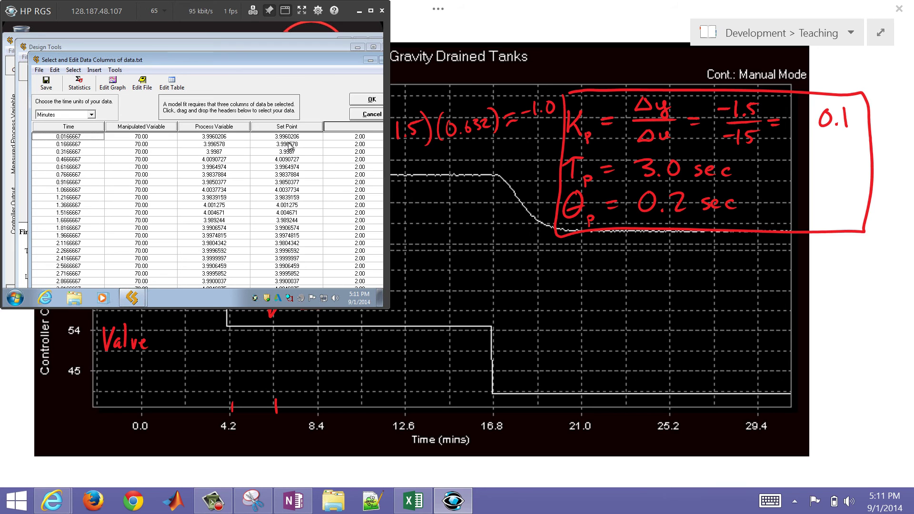
pyautogui.click(364, 102)
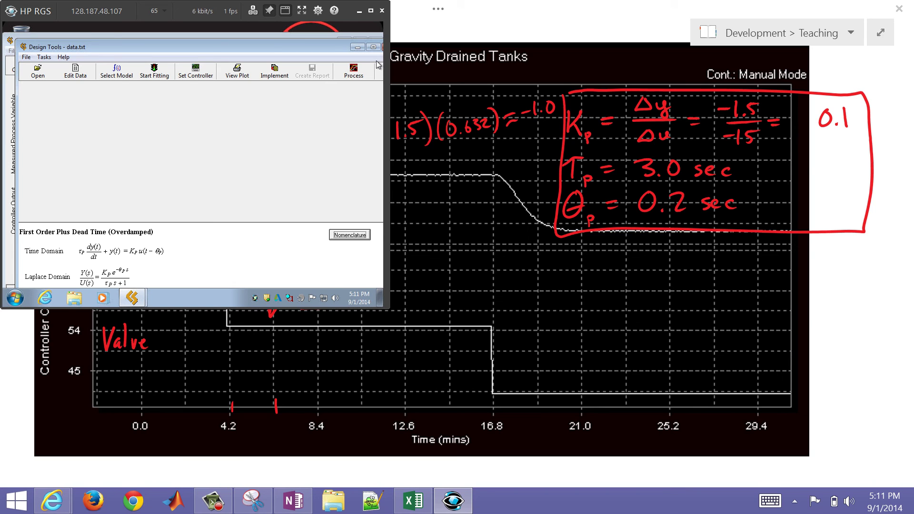
pyautogui.click(117, 74)
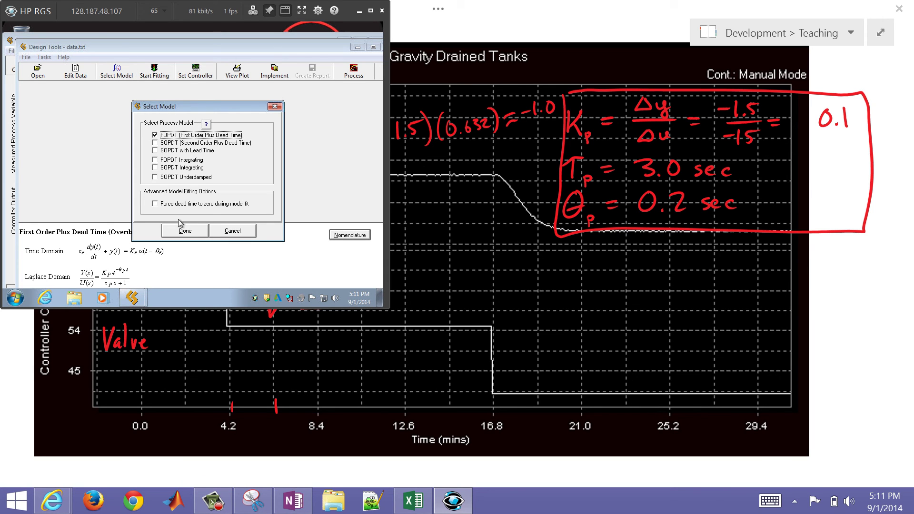
pyautogui.click(184, 233)
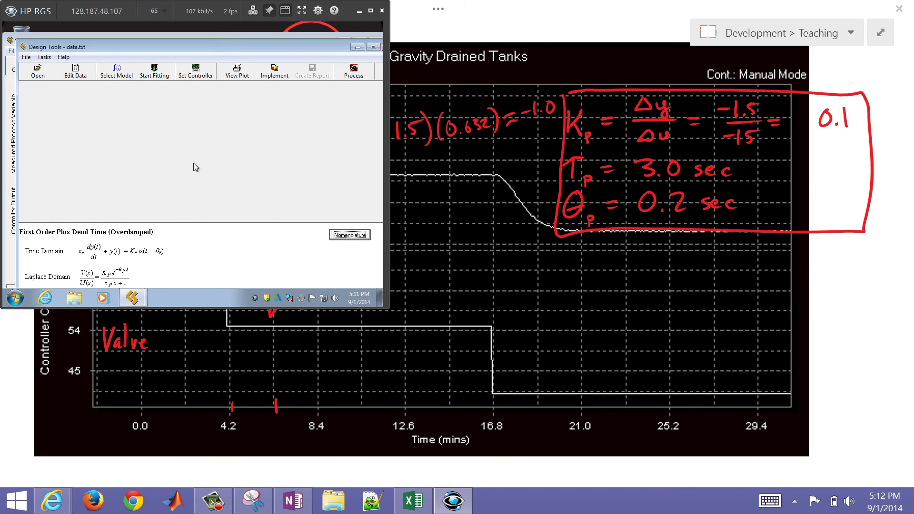
pyautogui.click(155, 71)
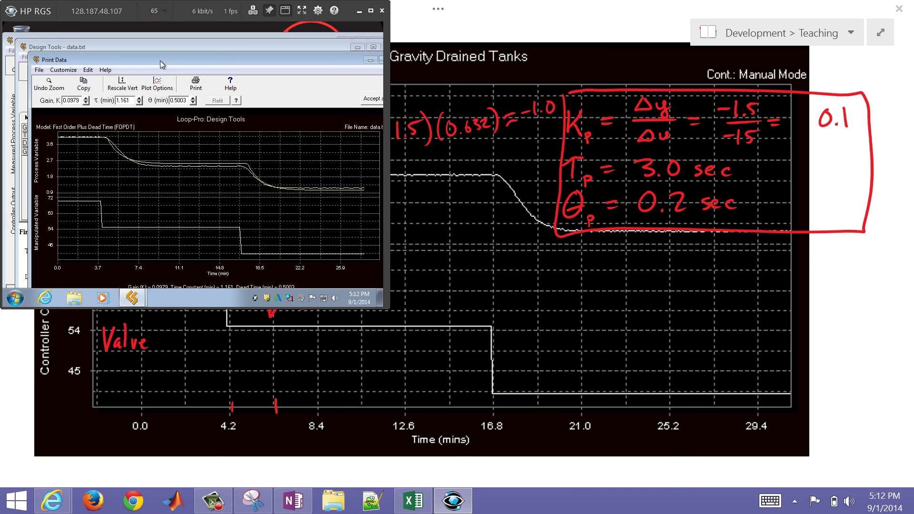
pyautogui.doubleClick(160, 61)
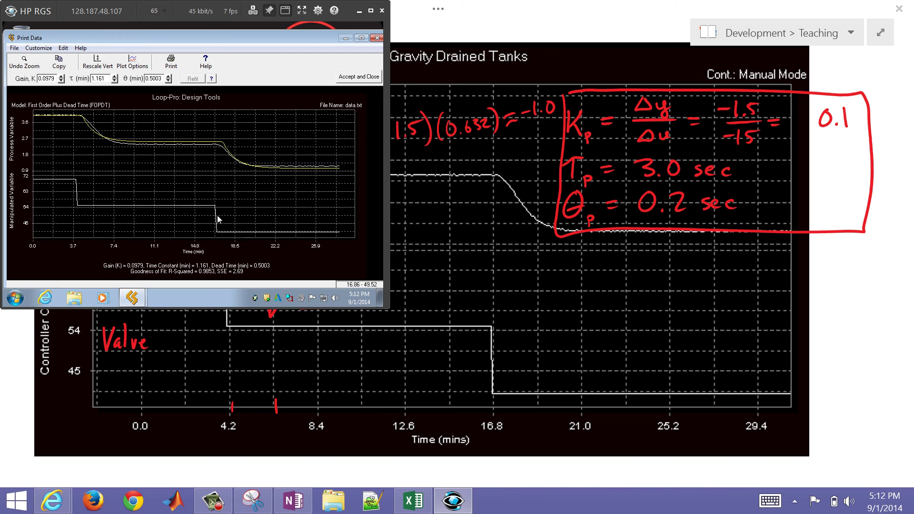
# Step: Draw a second box beside the graphical estimates and head it Optimized Fit
pyautogui.hotkey('alt', 'Tab')
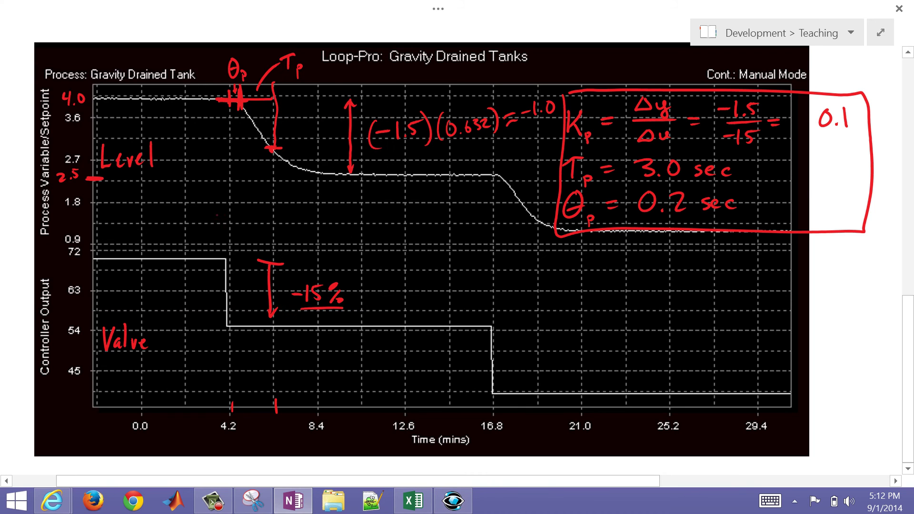
pyautogui.hscroll(5, 437, 252)
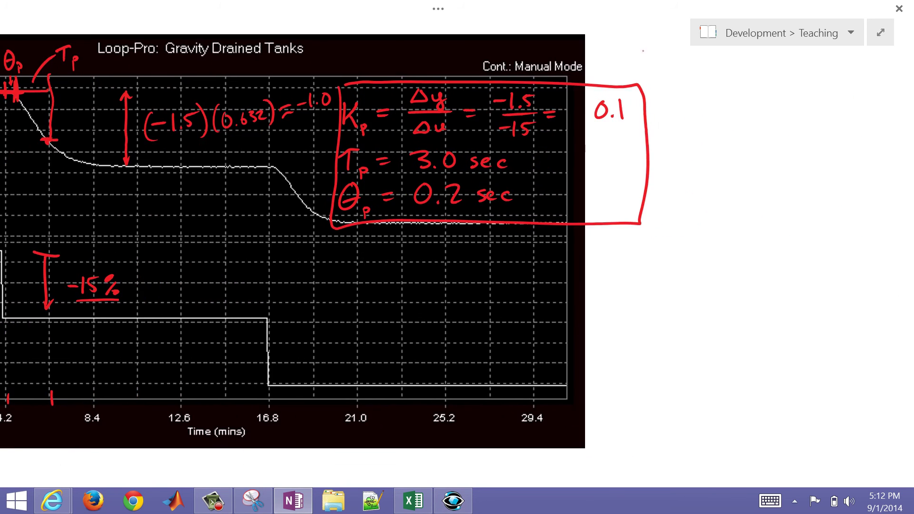
pyautogui.moveTo(638, 85); pyautogui.dragTo(765, 85)
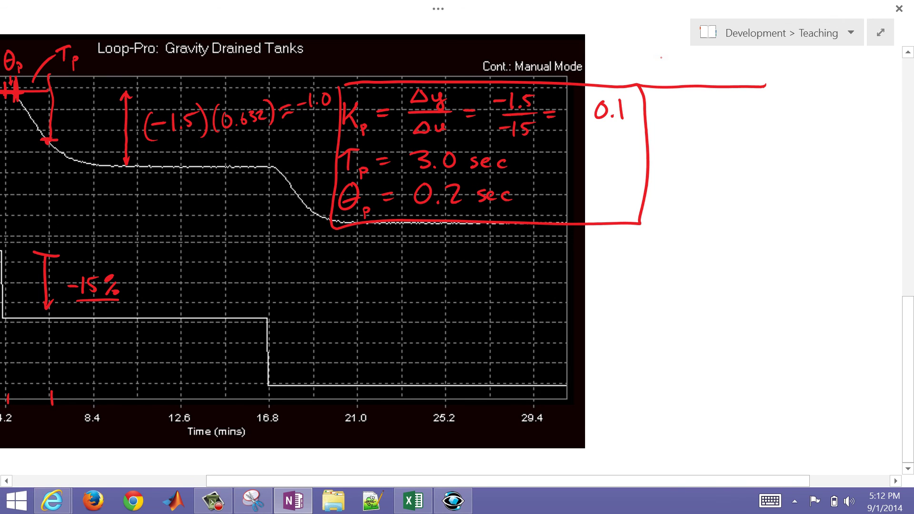
pyautogui.moveTo(661, 57)
pyautogui.mouseDown()
pyautogui.moveTo(658, 71)
pyautogui.moveTo(662, 58)
pyautogui.mouseUp()
pyautogui.moveTo(672, 66)
pyautogui.mouseDown()
pyautogui.moveTo(673, 78)
pyautogui.moveTo(680, 70)
pyautogui.mouseUp()
pyautogui.moveTo(683, 59)
pyautogui.mouseDown()
pyautogui.moveTo(685, 72)
pyautogui.moveTo(734, 69)
pyautogui.mouseUp()
pyautogui.click(713, 70)
pyautogui.click(747, 65)
pyautogui.moveTo(740, 65)
pyautogui.mouseDown()
pyautogui.moveTo(742, 54)
pyautogui.moveTo(757, 72)
pyautogui.mouseUp()
pyautogui.moveTo(760, 57); pyautogui.dragTo(771, 56)
pyautogui.moveTo(760, 65); pyautogui.dragTo(772, 72)
pyautogui.click(774, 63)
pyautogui.moveTo(781, 54)
pyautogui.mouseDown()
pyautogui.moveTo(781, 71)
pyautogui.moveTo(815, 89)
pyautogui.moveTo(827, 224)
pyautogui.moveTo(645, 227)
pyautogui.mouseUp()
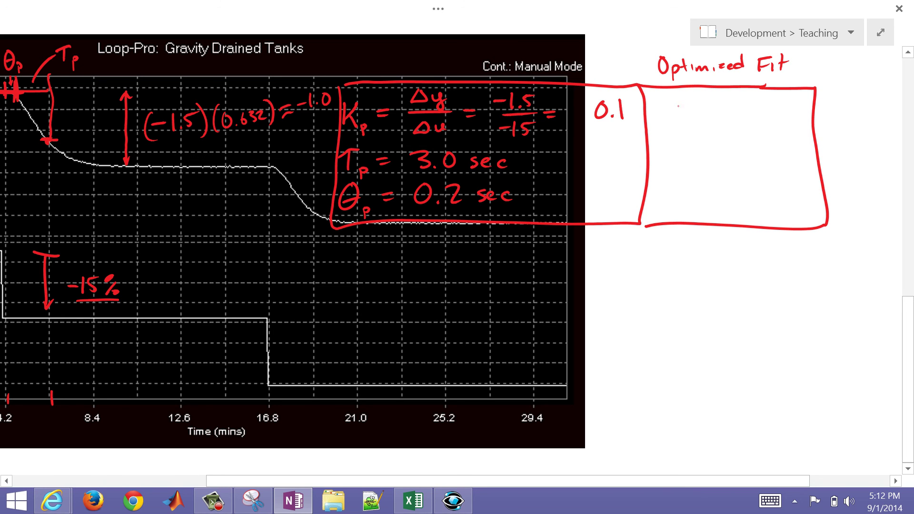
# Step: Write the Loop-Pro fit values 0.1, 1.16 sec and 0.5 sec inside the box
pyautogui.moveTo(687, 104); pyautogui.dragTo(712, 118)
pyautogui.hotkey('alt', 'Tab')
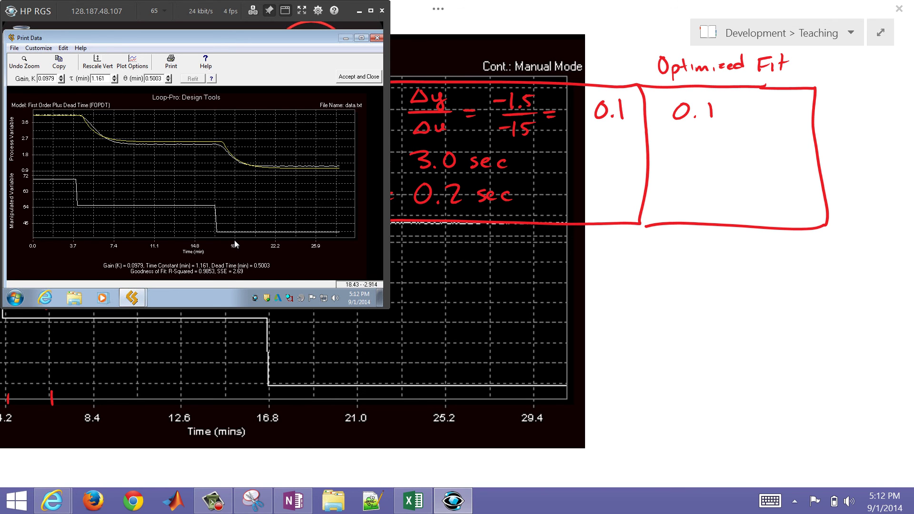
pyautogui.hotkey('alt', 'Tab')
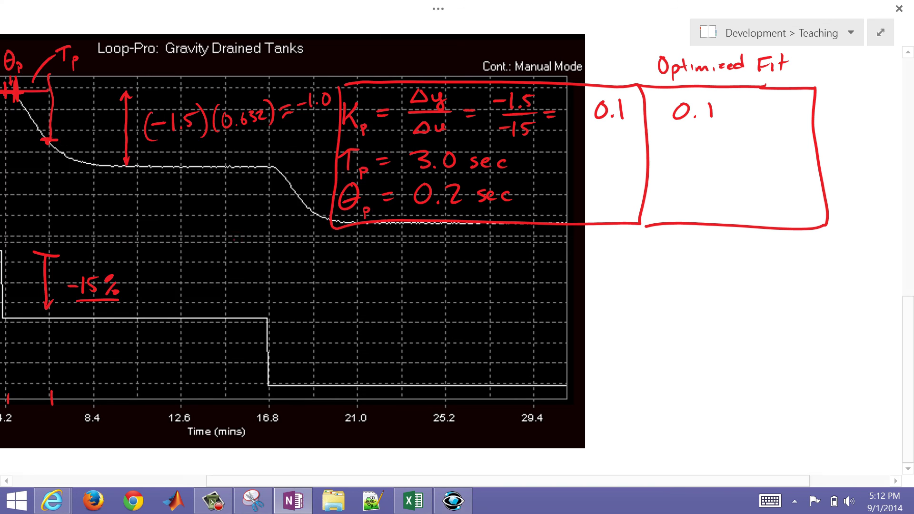
pyautogui.moveTo(676, 145)
pyautogui.mouseDown()
pyautogui.moveTo(675, 167)
pyautogui.moveTo(696, 167)
pyautogui.mouseUp()
pyautogui.click(687, 166)
pyautogui.moveTo(715, 149); pyautogui.dragTo(709, 164)
pyautogui.moveTo(743, 155)
pyautogui.mouseDown()
pyautogui.moveTo(733, 166)
pyautogui.moveTo(770, 165)
pyautogui.mouseUp()
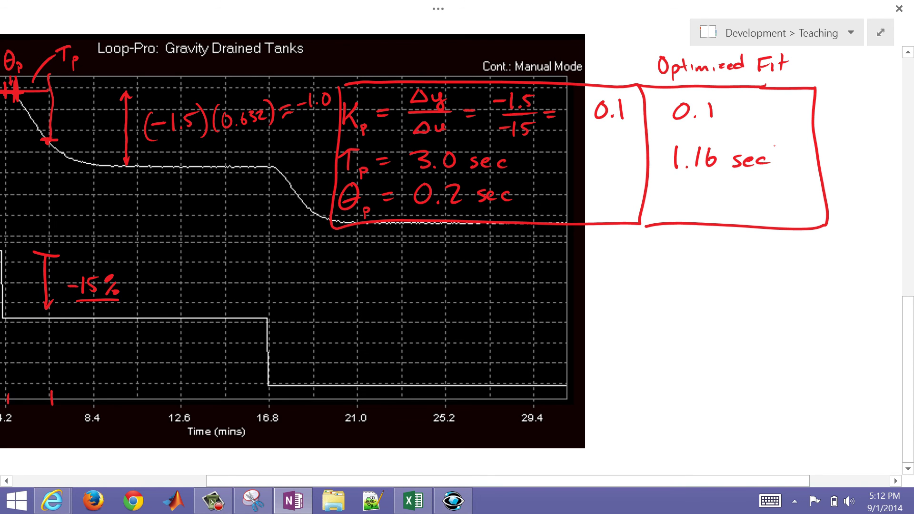
pyautogui.hotkey('alt', 'Tab')
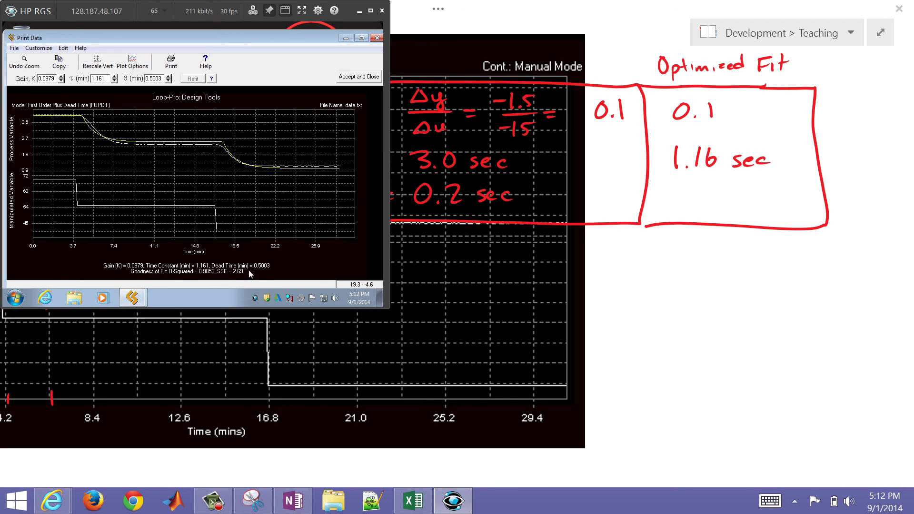
pyautogui.hotkey('alt', 'Tab')
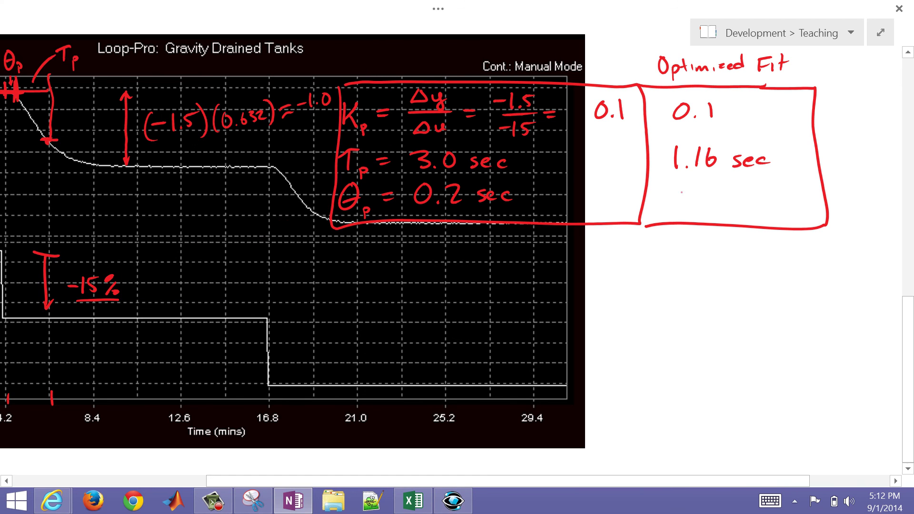
pyautogui.moveTo(679, 191)
pyautogui.mouseDown()
pyautogui.moveTo(700, 205)
pyautogui.moveTo(710, 190)
pyautogui.moveTo(732, 208)
pyautogui.mouseUp()
pyautogui.click(686, 206)
pyautogui.moveTo(744, 205); pyautogui.dragTo(763, 209)
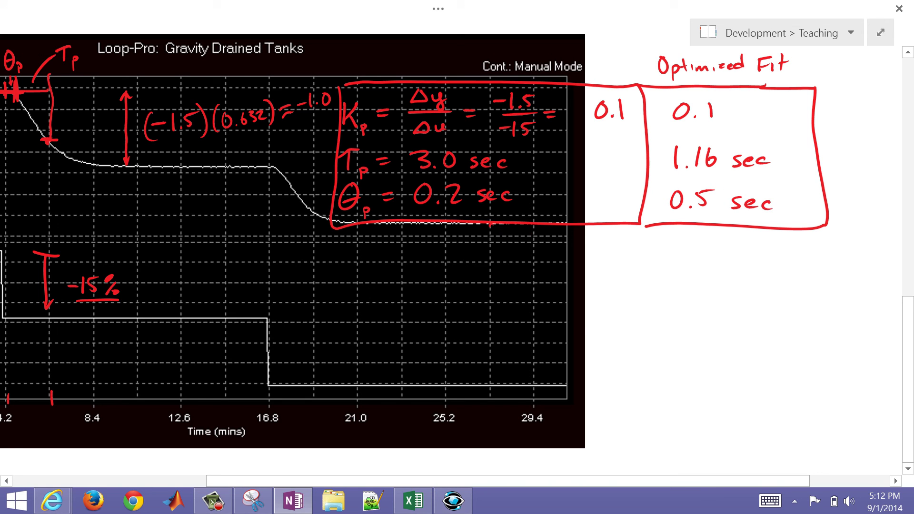
# Step: Draw a callout from the graphical estimates labelled Graphical Method
pyautogui.moveTo(490, 224)
pyautogui.mouseDown()
pyautogui.moveTo(533, 316)
pyautogui.moveTo(675, 333)
pyautogui.mouseUp()
pyautogui.moveTo(690, 334)
pyautogui.mouseDown()
pyautogui.moveTo(703, 363)
pyautogui.moveTo(705, 343)
pyautogui.mouseUp()
pyautogui.moveTo(718, 320)
pyautogui.mouseDown()
pyautogui.moveTo(732, 339)
pyautogui.moveTo(755, 339)
pyautogui.mouseUp()
pyautogui.moveTo(773, 334); pyautogui.dragTo(767, 339)
pyautogui.moveTo(780, 318); pyautogui.dragTo(779, 339)
pyautogui.moveTo(656, 383)
pyautogui.mouseDown()
pyautogui.moveTo(666, 359)
pyautogui.moveTo(681, 379)
pyautogui.moveTo(708, 363)
pyautogui.moveTo(702, 375)
pyautogui.moveTo(760, 382)
pyautogui.mouseUp()
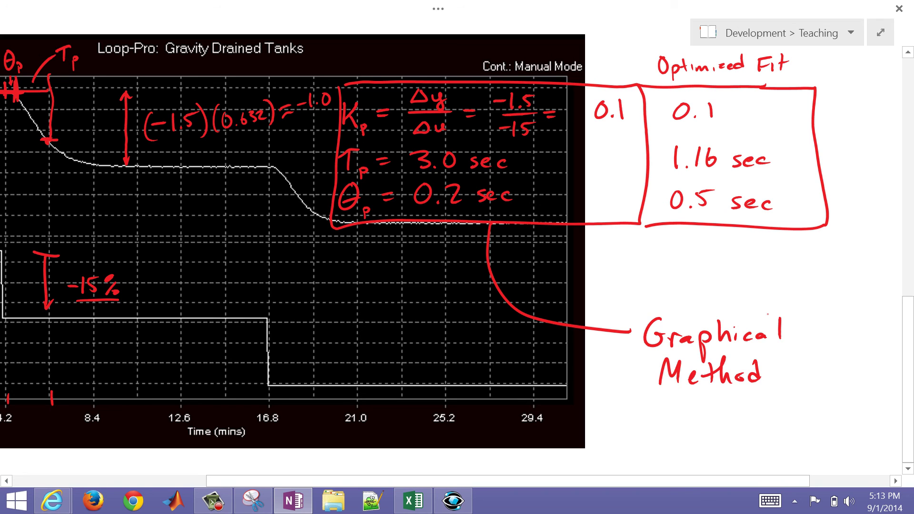
# Step: Link the Kp, θp and τp estimates to circled step numbers 1, 2 and 3
pyautogui.moveTo(339, 114); pyautogui.dragTo(199, 226)
pyautogui.moveTo(202, 189); pyautogui.dragTo(213, 196)
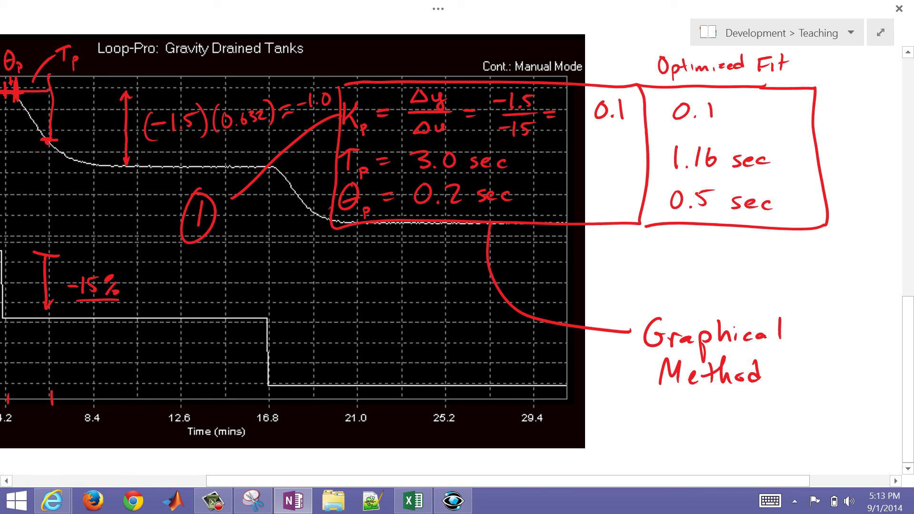
pyautogui.moveTo(331, 206); pyautogui.dragTo(259, 253)
pyautogui.moveTo(212, 281); pyautogui.dragTo(236, 294)
pyautogui.moveTo(225, 265); pyautogui.dragTo(227, 266)
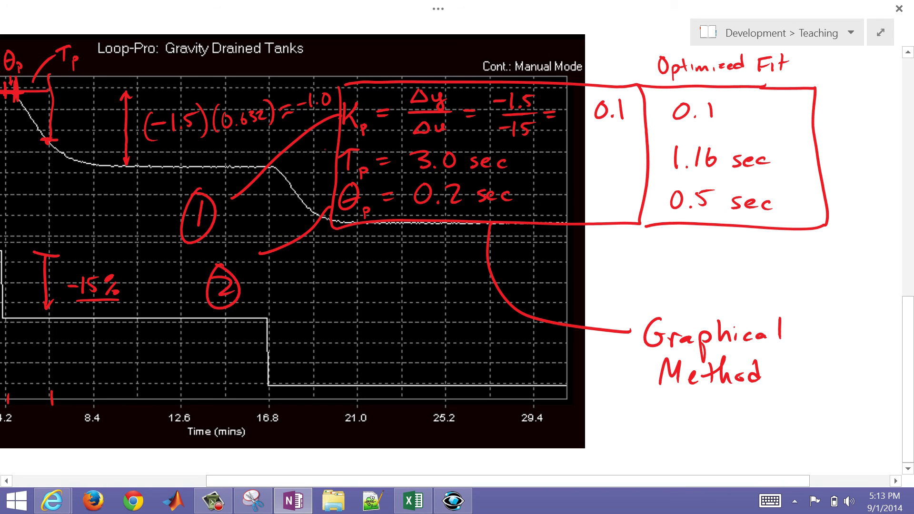
pyautogui.moveTo(330, 163)
pyautogui.mouseDown()
pyautogui.moveTo(237, 233)
pyautogui.moveTo(237, 207)
pyautogui.mouseUp()
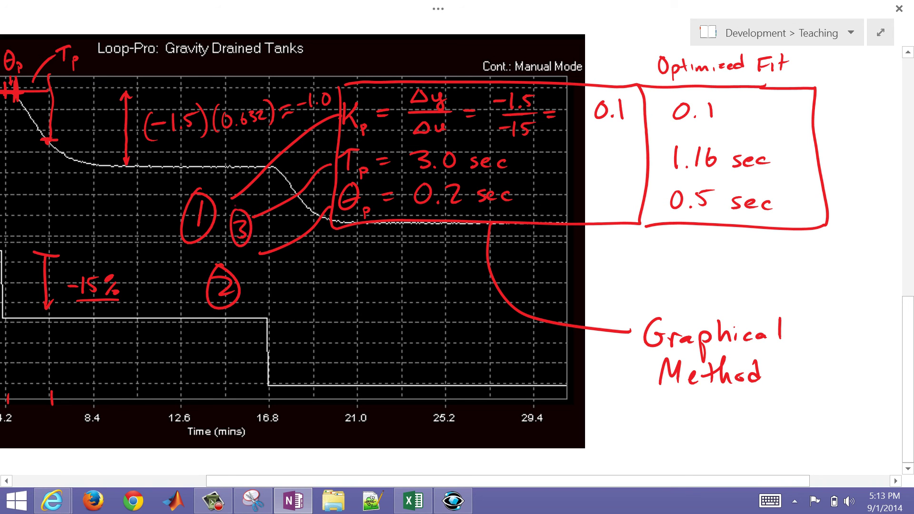
# Step: Draw a callout from the Optimized Fit box labelled Optimization Method
pyautogui.moveTo(684, 226)
pyautogui.mouseDown()
pyautogui.moveTo(704, 264)
pyautogui.moveTo(729, 272)
pyautogui.moveTo(740, 259)
pyautogui.mouseUp()
pyautogui.moveTo(755, 270)
pyautogui.mouseDown()
pyautogui.moveTo(756, 281)
pyautogui.moveTo(763, 274)
pyautogui.mouseUp()
pyautogui.moveTo(768, 253)
pyautogui.mouseDown()
pyautogui.moveTo(771, 275)
pyautogui.moveTo(770, 266)
pyautogui.mouseUp()
pyautogui.moveTo(776, 265); pyautogui.dragTo(794, 274)
pyautogui.moveTo(798, 266); pyautogui.dragTo(825, 273)
pyautogui.moveTo(831, 249)
pyautogui.mouseDown()
pyautogui.moveTo(832, 273)
pyautogui.moveTo(843, 263)
pyautogui.mouseUp()
pyautogui.moveTo(841, 259); pyautogui.dragTo(872, 266)
pyautogui.moveTo(756, 314); pyautogui.dragTo(796, 299)
pyautogui.moveTo(808, 280)
pyautogui.mouseDown()
pyautogui.moveTo(804, 304)
pyautogui.moveTo(809, 293)
pyautogui.mouseUp()
pyautogui.moveTo(815, 279); pyautogui.dragTo(828, 300)
pyautogui.moveTo(842, 280); pyautogui.dragTo(840, 302)
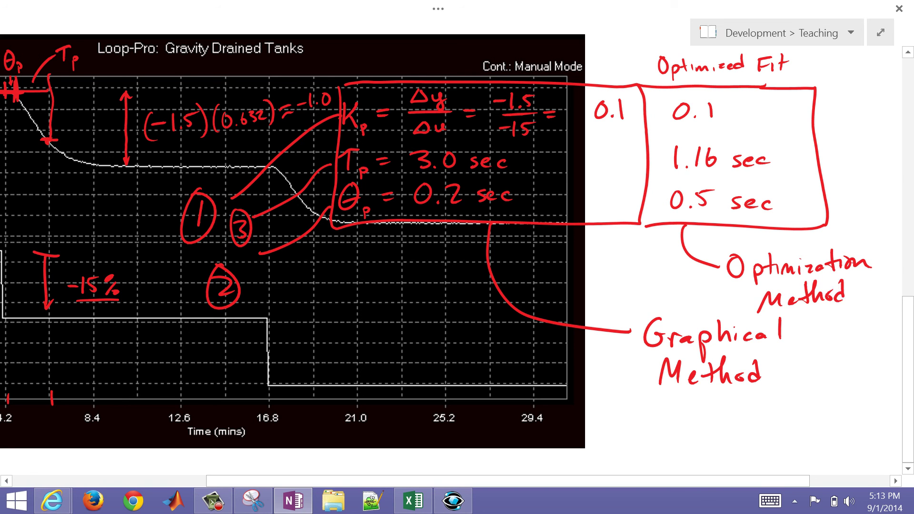
# Step: Write Q3.1 PPC below the graph
pyautogui.hscroll(-3, 451, 257)
pyautogui.scroll(-1, 451, 257)
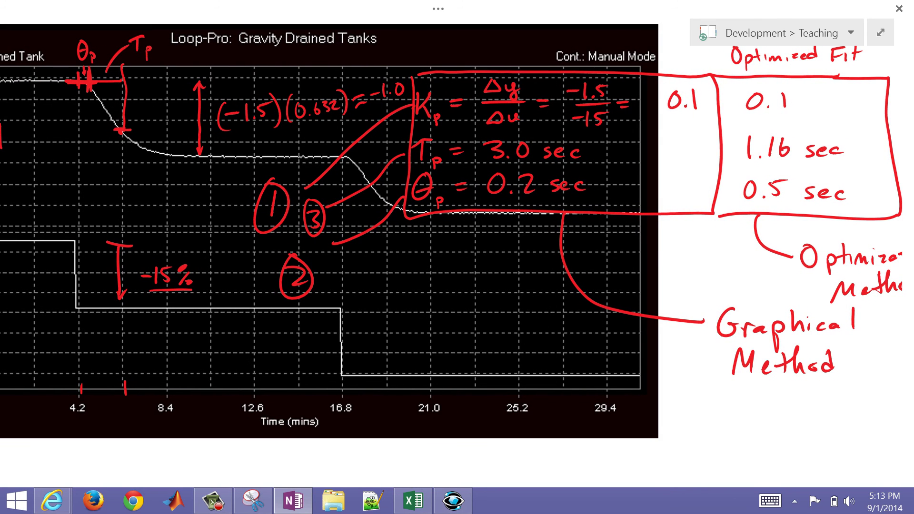
pyautogui.hscroll(-3, 451, 257)
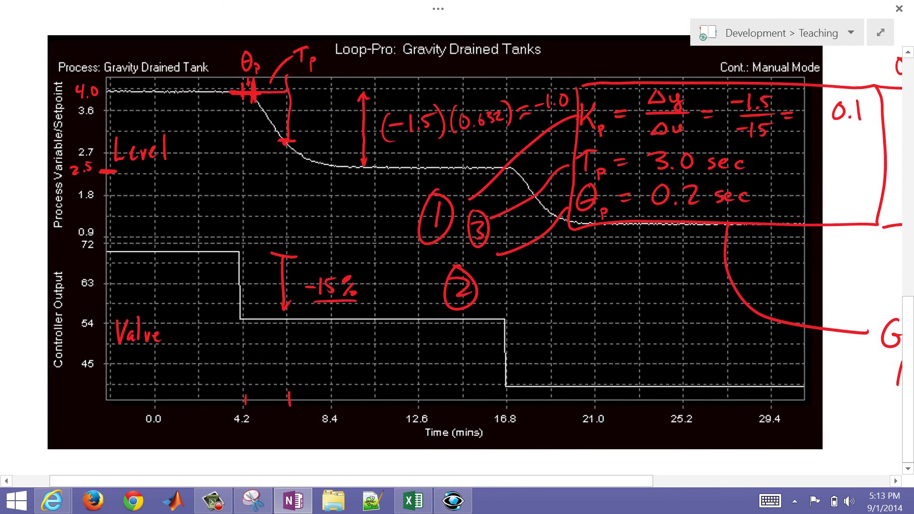
pyautogui.scroll(-5, 451, 257)
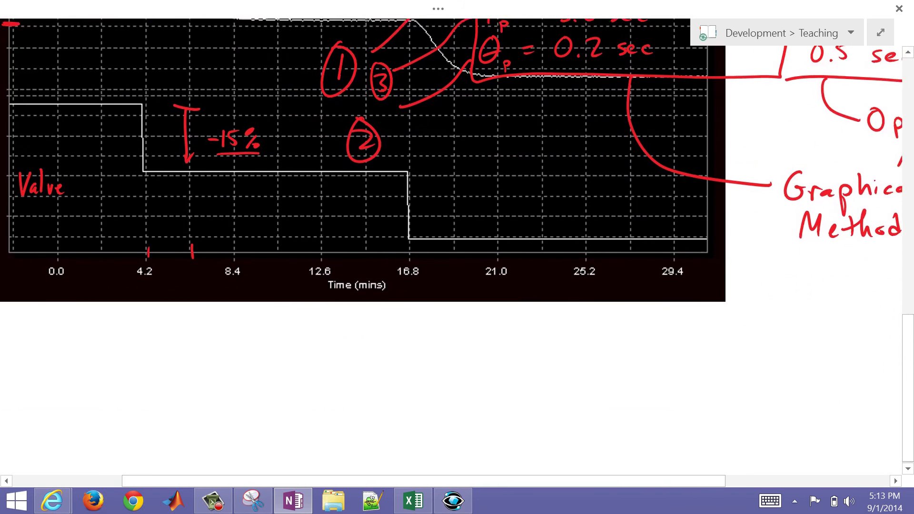
pyautogui.moveTo(89, 309); pyautogui.dragTo(91, 354)
pyautogui.moveTo(93, 342); pyautogui.dragTo(103, 353)
pyautogui.moveTo(110, 309)
pyautogui.mouseDown()
pyautogui.moveTo(125, 328)
pyautogui.moveTo(119, 353)
pyautogui.mouseUp()
pyautogui.click(146, 346)
pyautogui.moveTo(159, 310); pyautogui.dragTo(162, 347)
pyautogui.moveTo(218, 307)
pyautogui.mouseDown()
pyautogui.moveTo(224, 340)
pyautogui.moveTo(222, 323)
pyautogui.moveTo(254, 336)
pyautogui.mouseUp()
pyautogui.moveTo(251, 310)
pyautogui.mouseDown()
pyautogui.moveTo(255, 322)
pyautogui.moveTo(295, 335)
pyautogui.mouseUp()
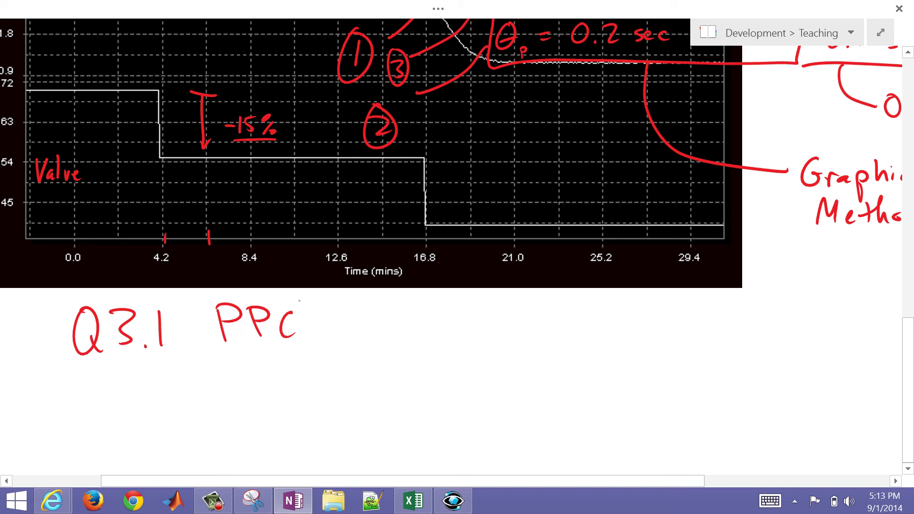
# Step: Bring the APMonitor browser window forward and scroll the ChE 436 Course Schedule
pyautogui.click(52, 501)
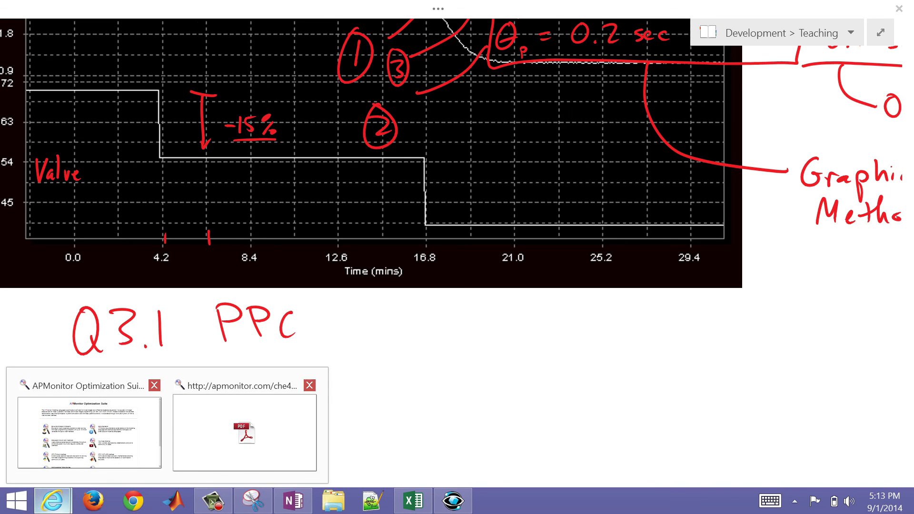
pyautogui.click(90, 430)
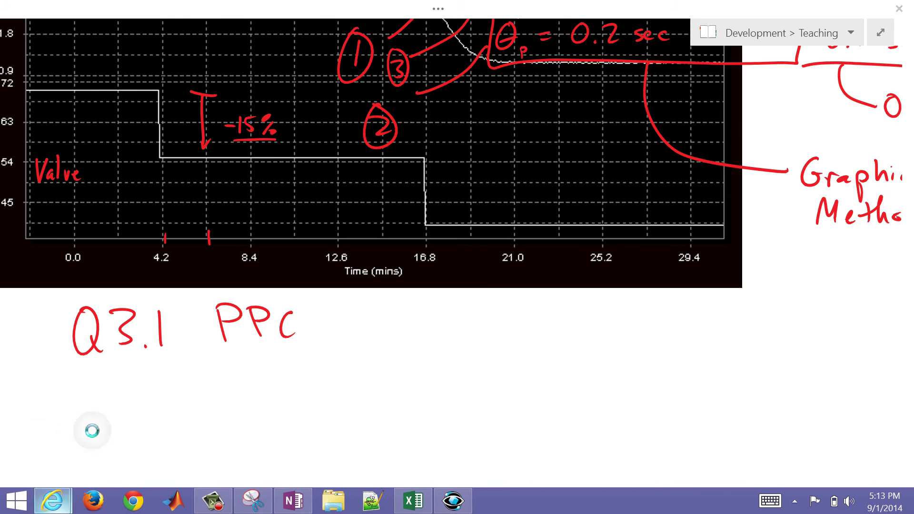
pyautogui.scroll(-4, 92, 431)
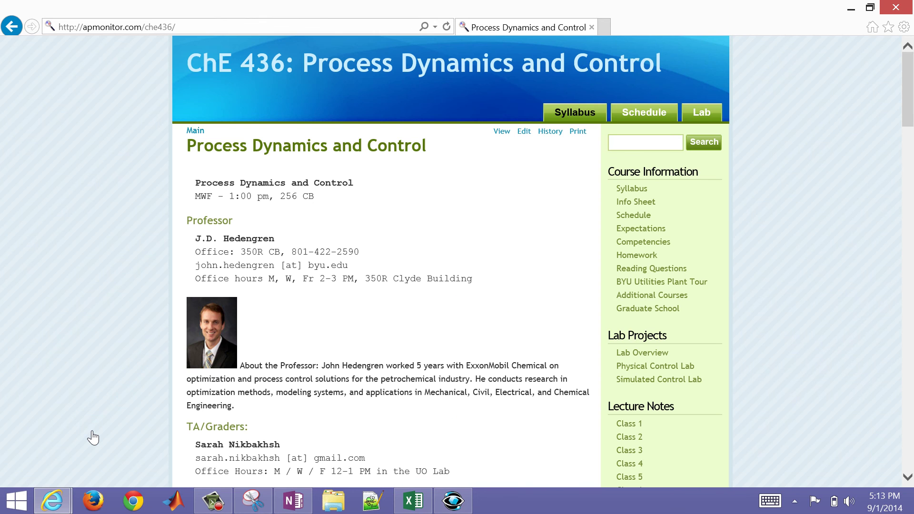
pyautogui.scroll(-1, 93, 437)
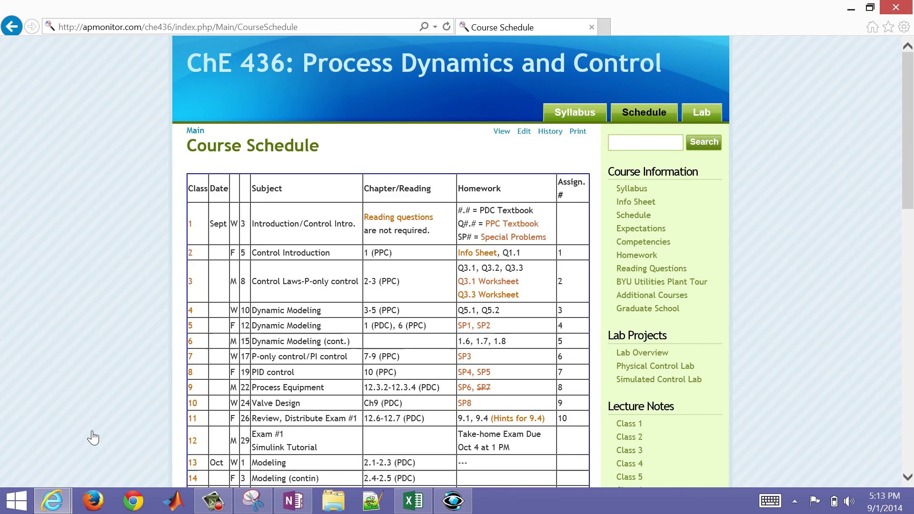
pyautogui.keyDown('ctrl'); pyautogui.scroll(4, 93, 437); pyautogui.keyUp('ctrl')
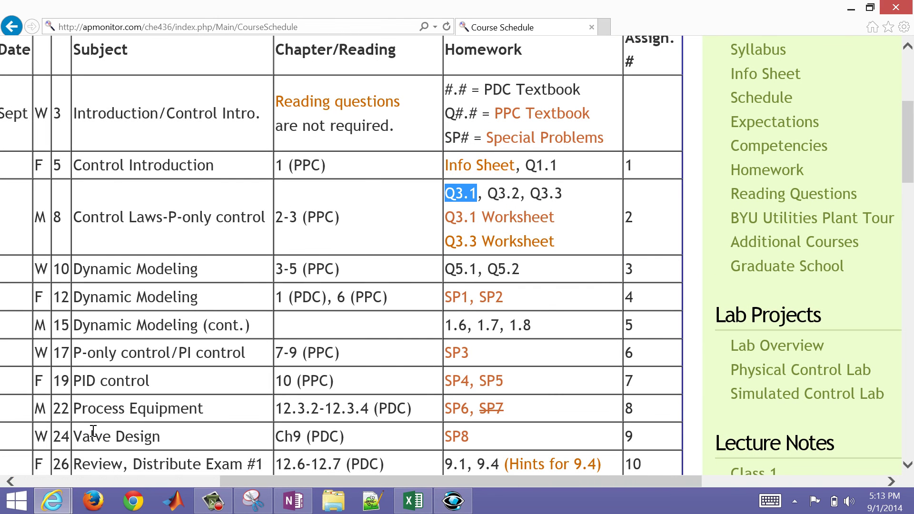
# Step: Open the Q3.1 Worksheet PDF, scroll through it, and return to the schedule
pyautogui.click(509, 217)
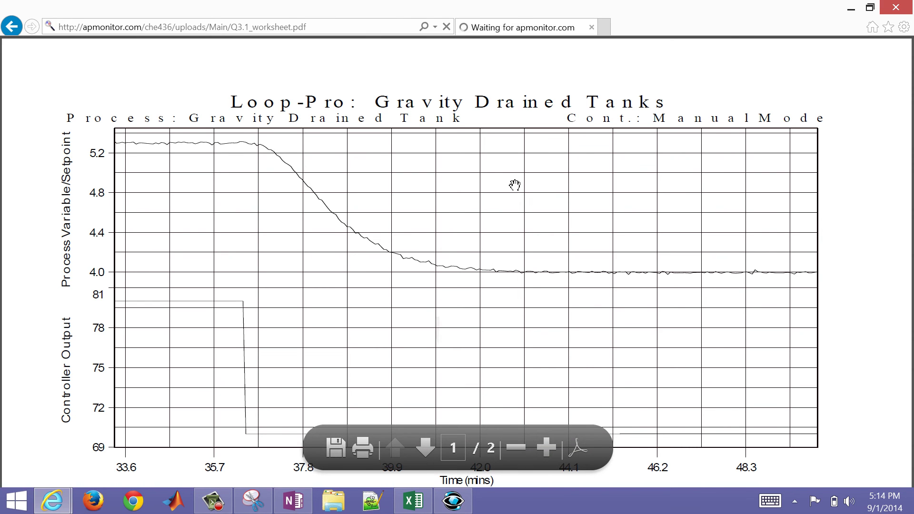
pyautogui.scroll(-2, 515, 185)
pyautogui.scroll(-1, 482, 258)
pyautogui.scroll(2, 482, 258)
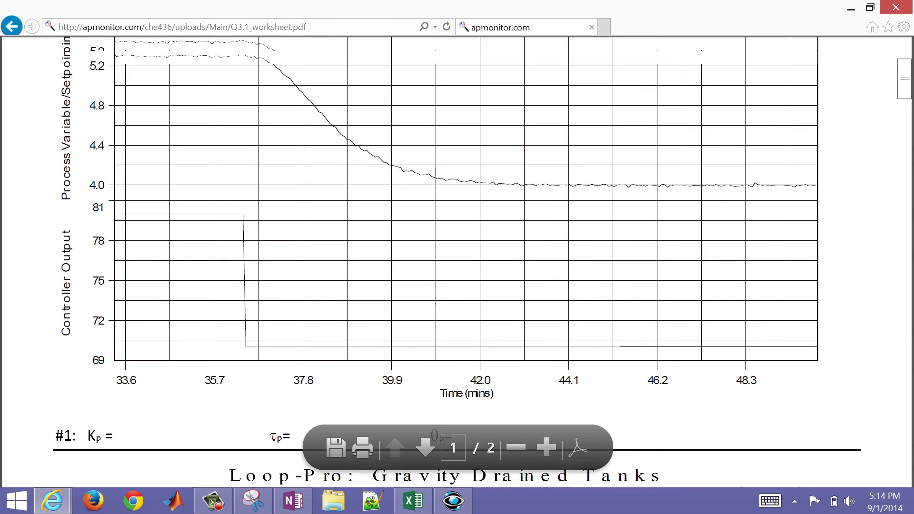
pyautogui.scroll(1, 514, 185)
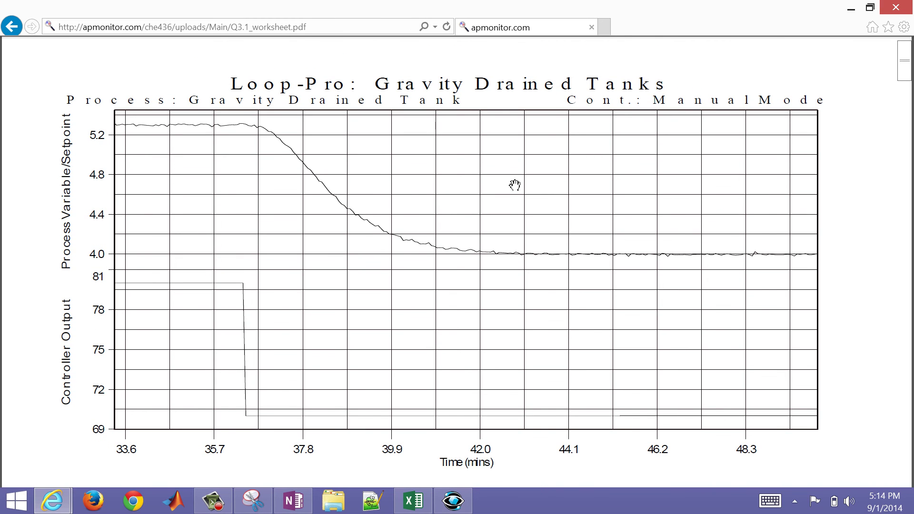
pyautogui.click(12, 26)
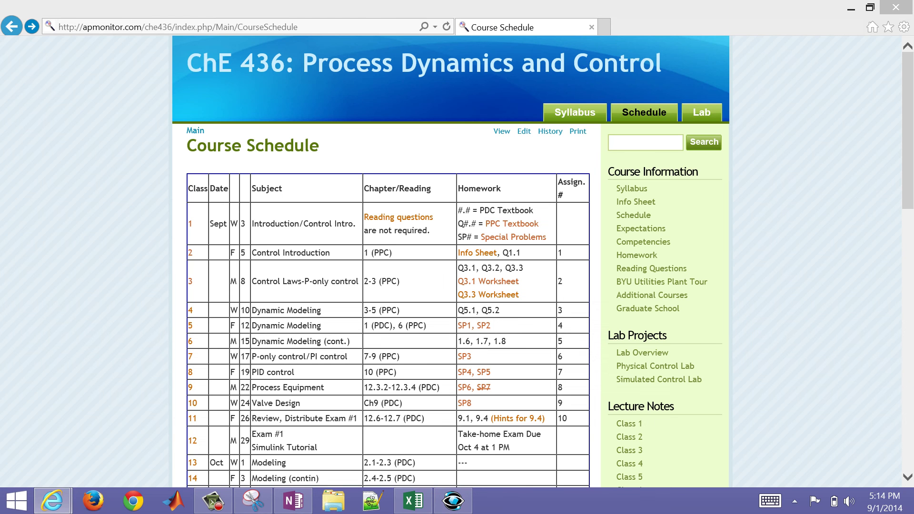